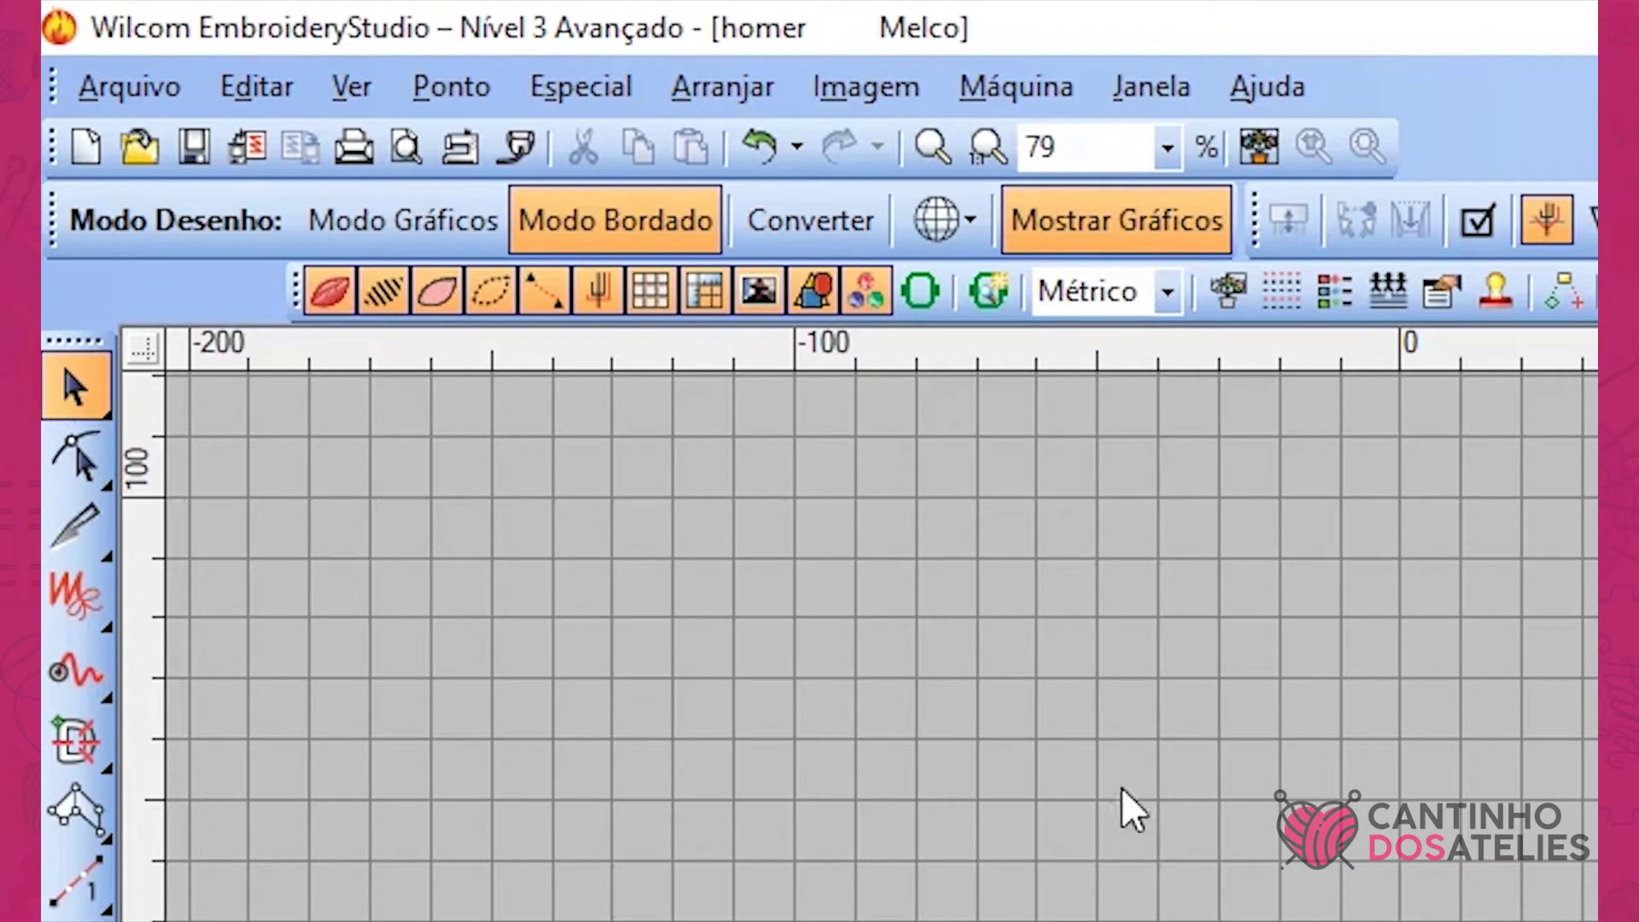
# Step: Open the 60sCar.EMB design from the desktop, using the Fichários de Desenho (*.EMB) file type
pyautogui.click(111, 94)
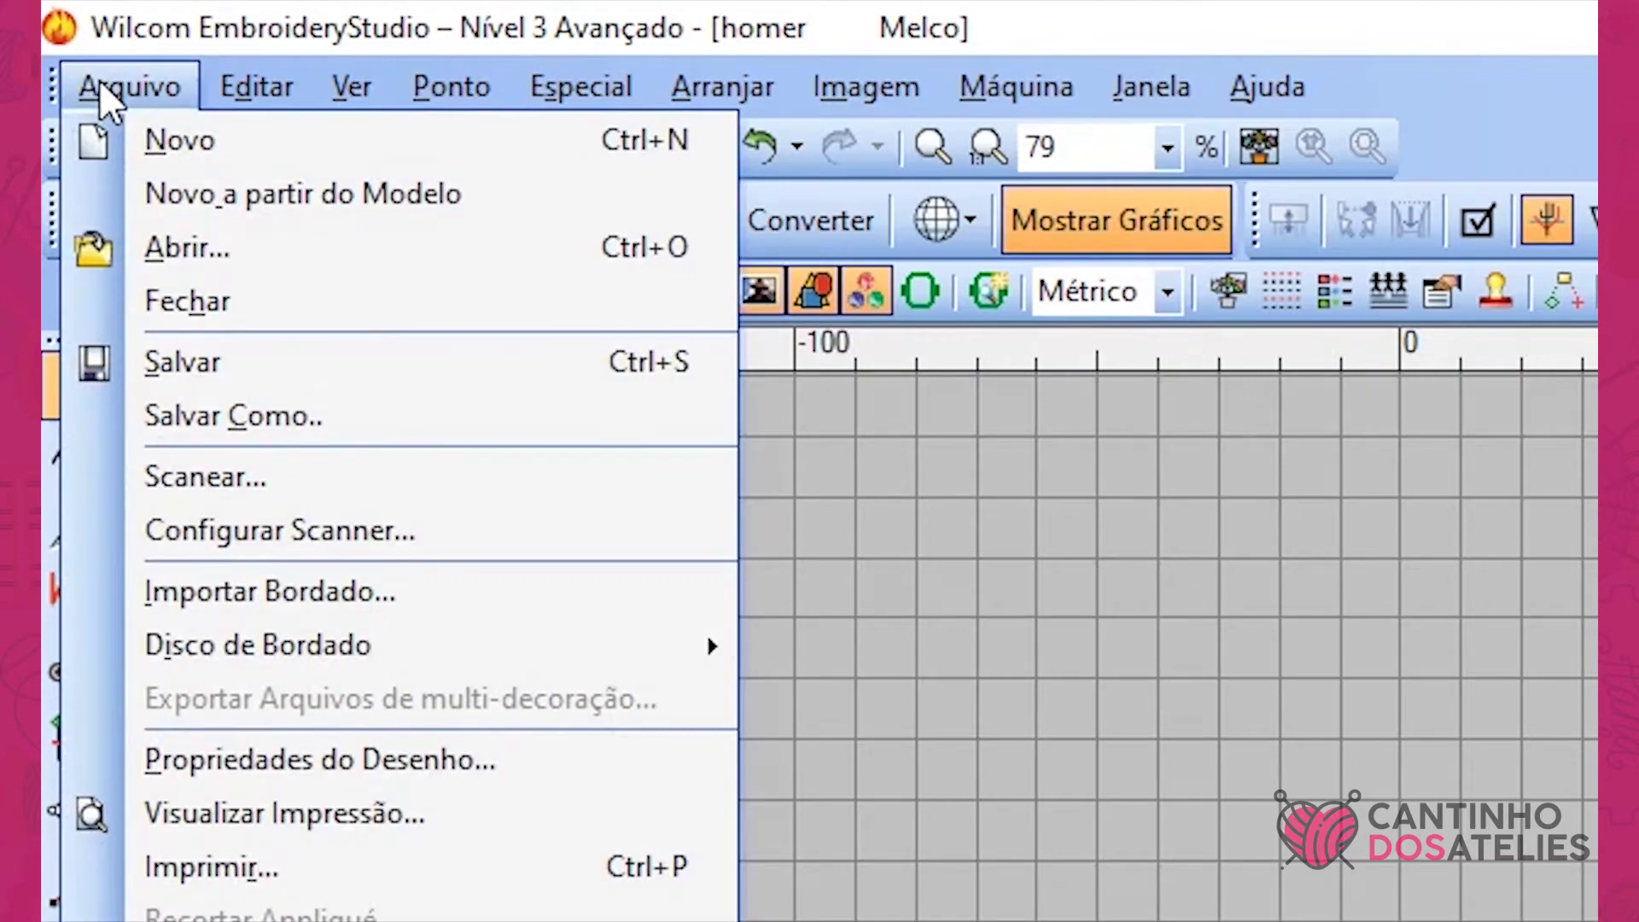
pyautogui.click(159, 263)
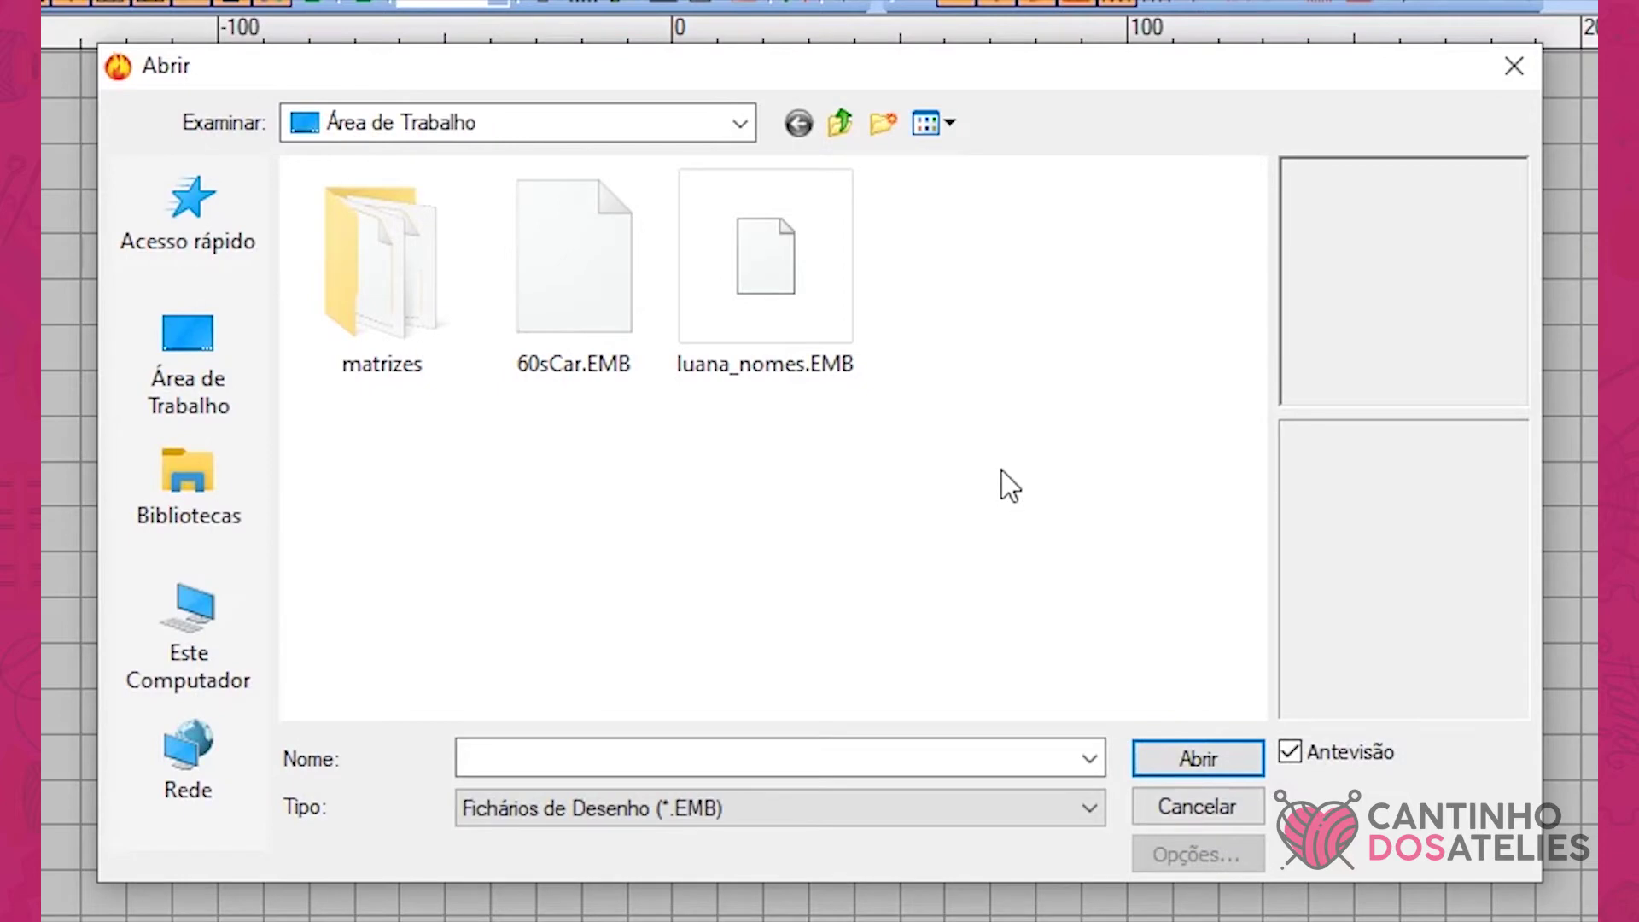
pyautogui.click(189, 334)
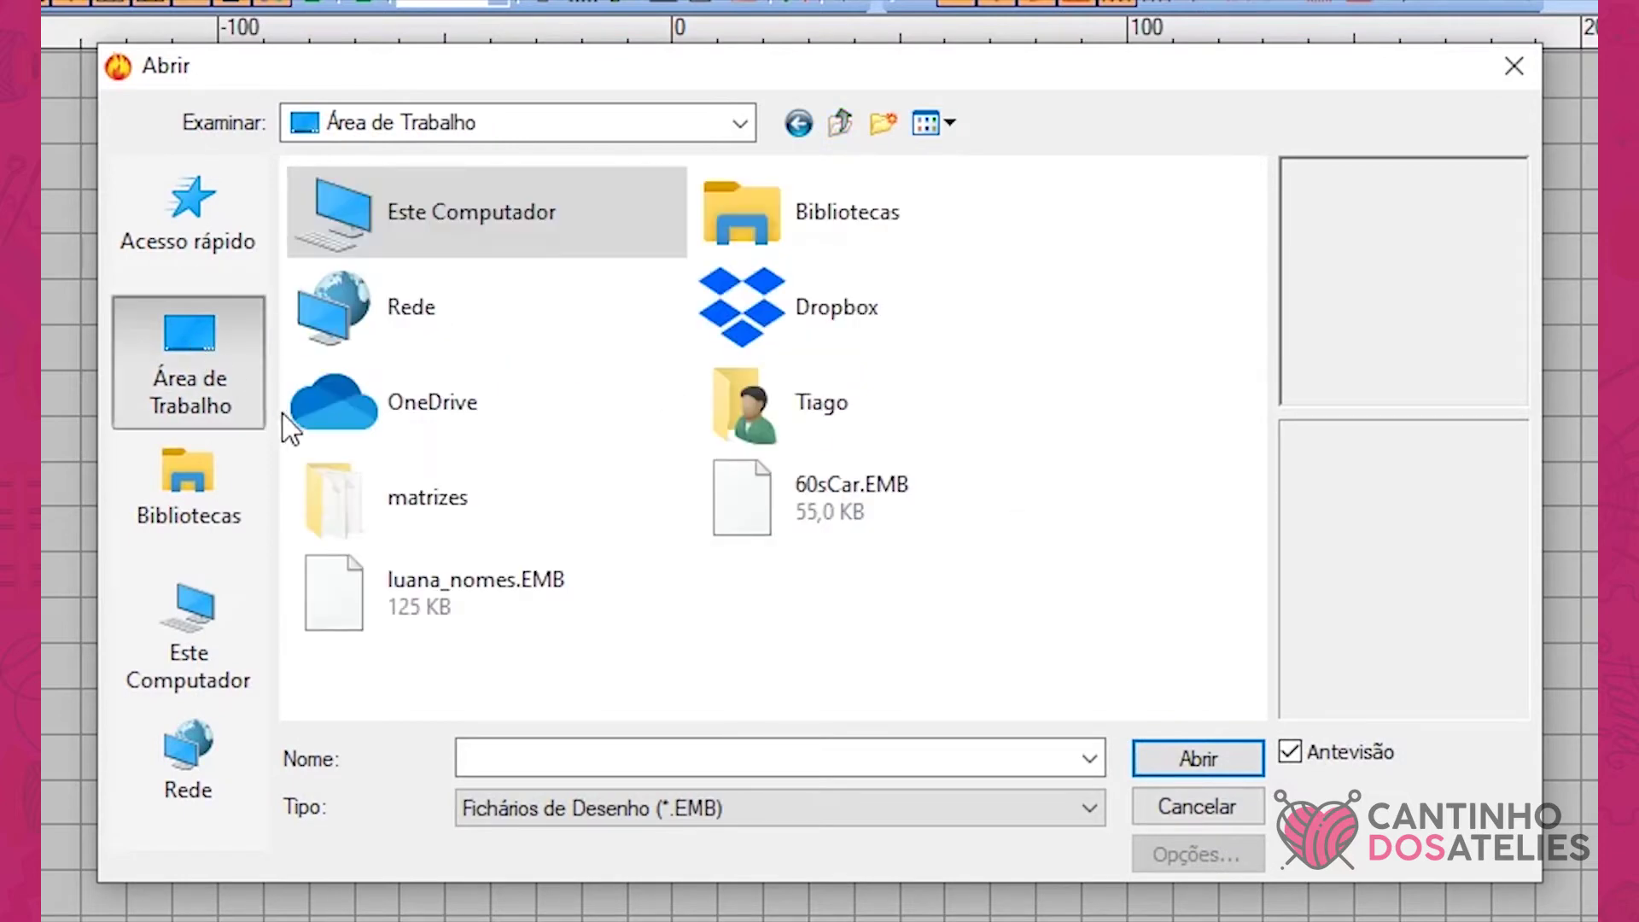
pyautogui.click(817, 530)
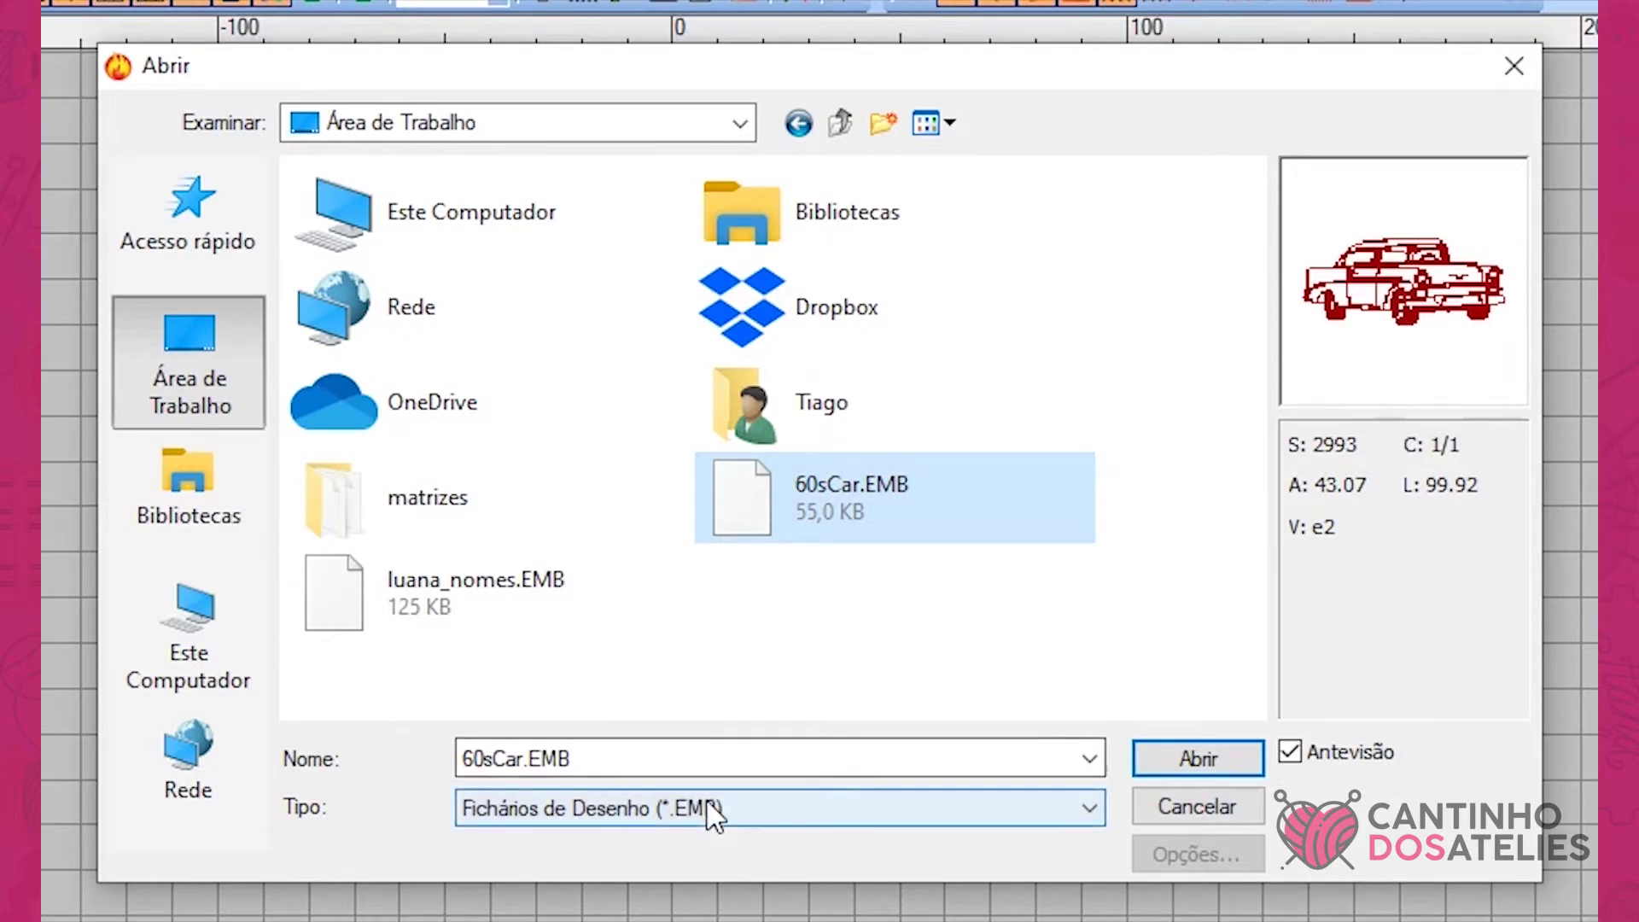
pyautogui.click(521, 815)
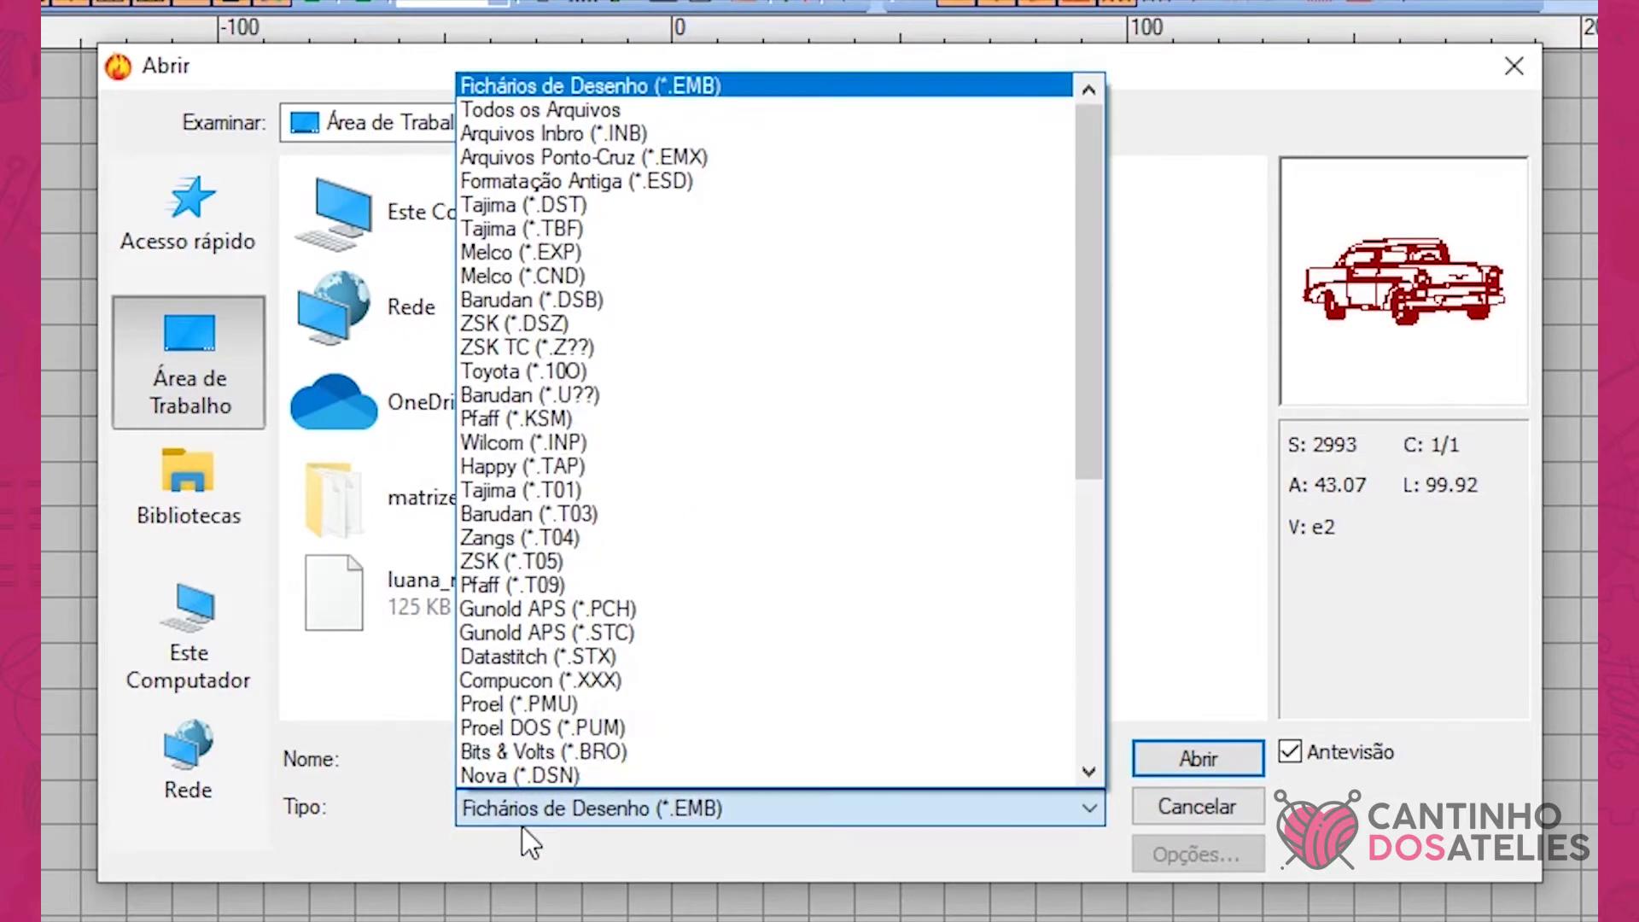
pyautogui.scroll(-7, 714, 461)
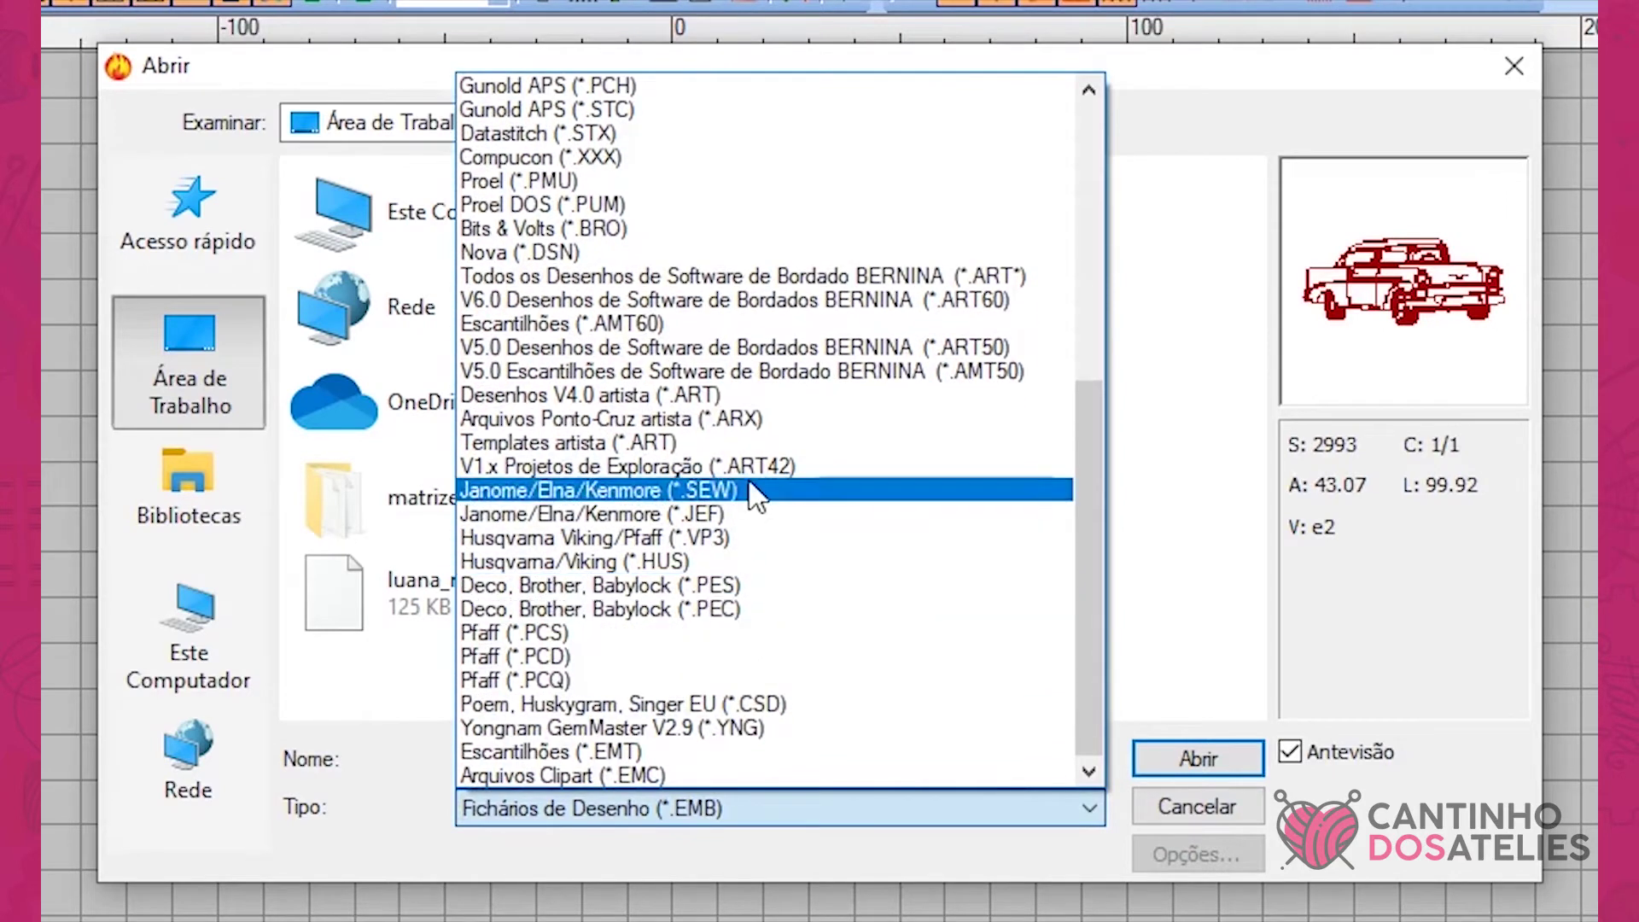
pyautogui.scroll(7, 755, 372)
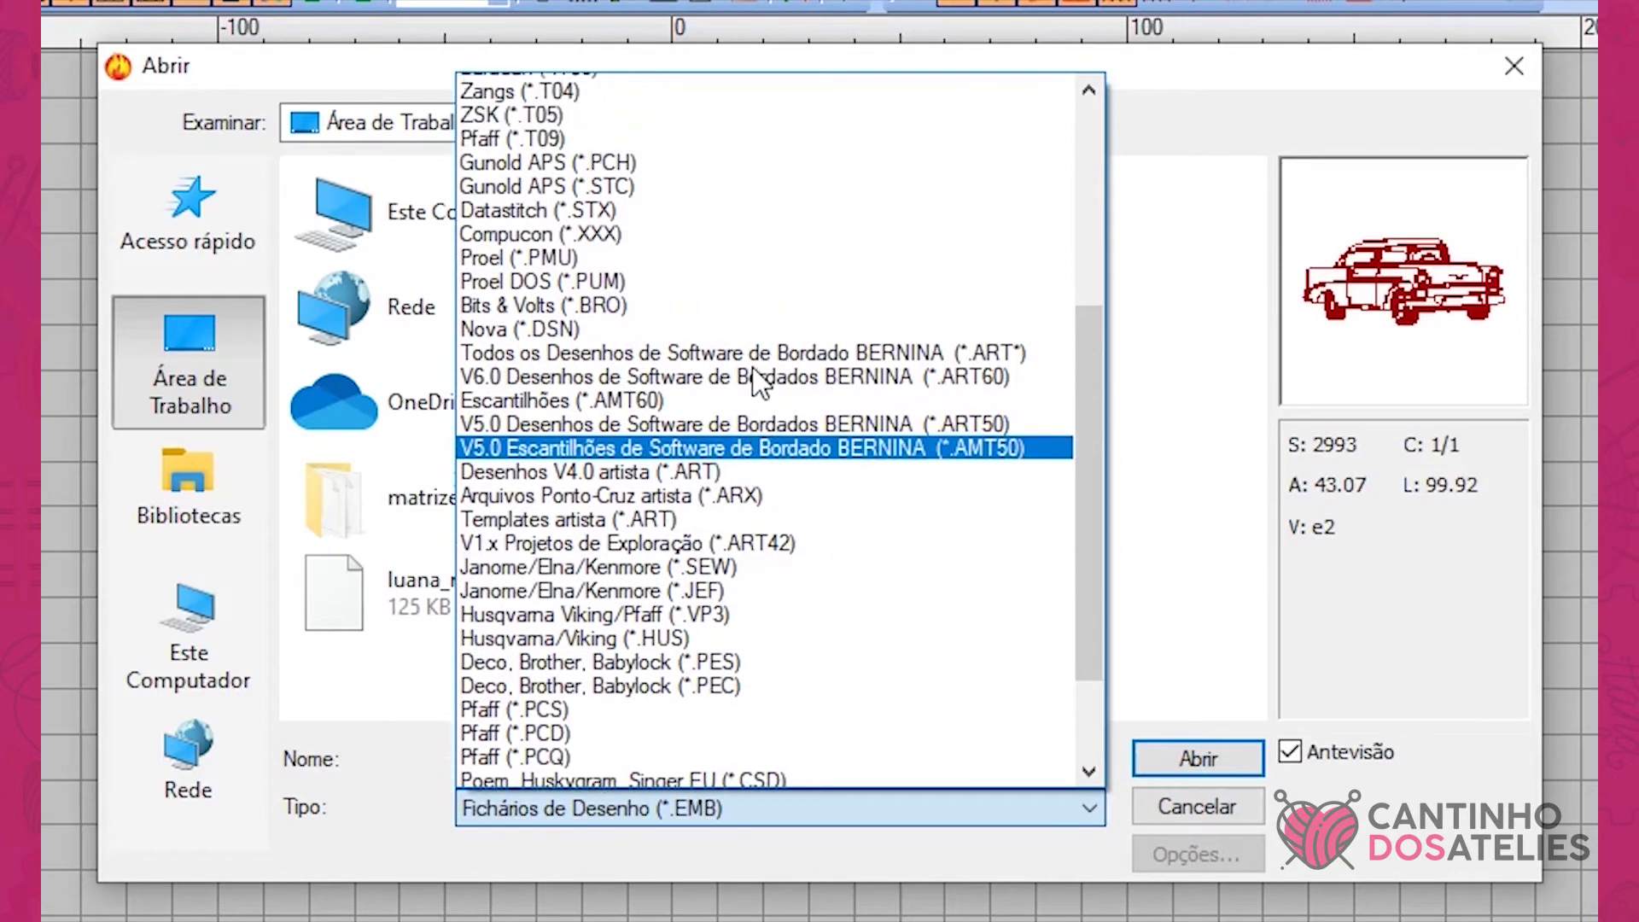
pyautogui.scroll(1, 753, 367)
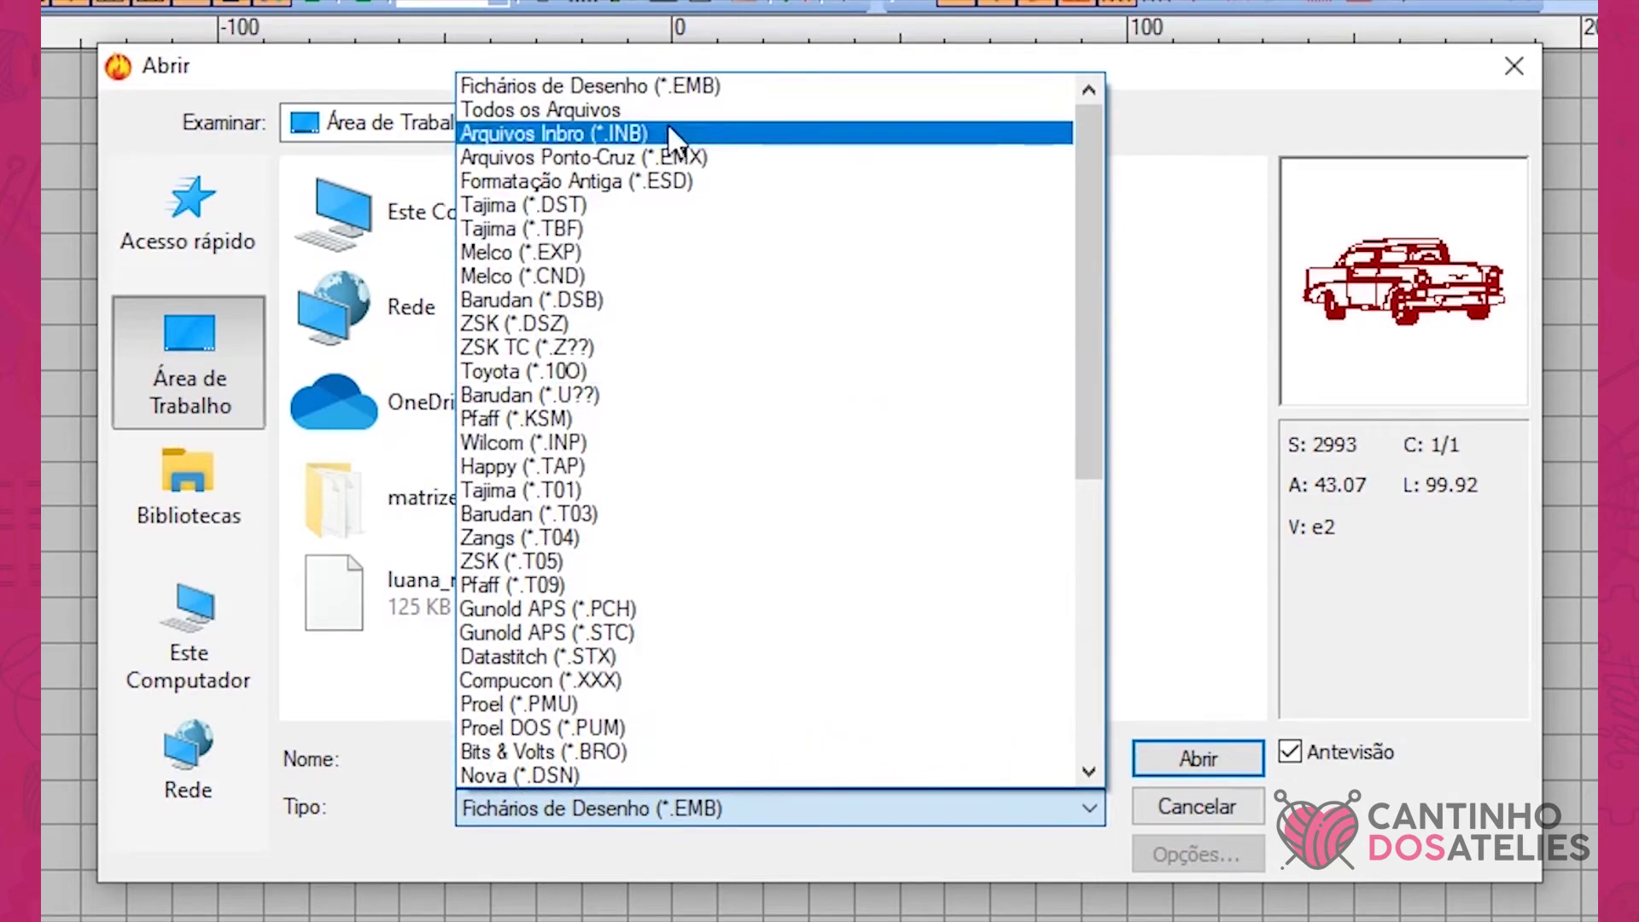
pyautogui.click(642, 95)
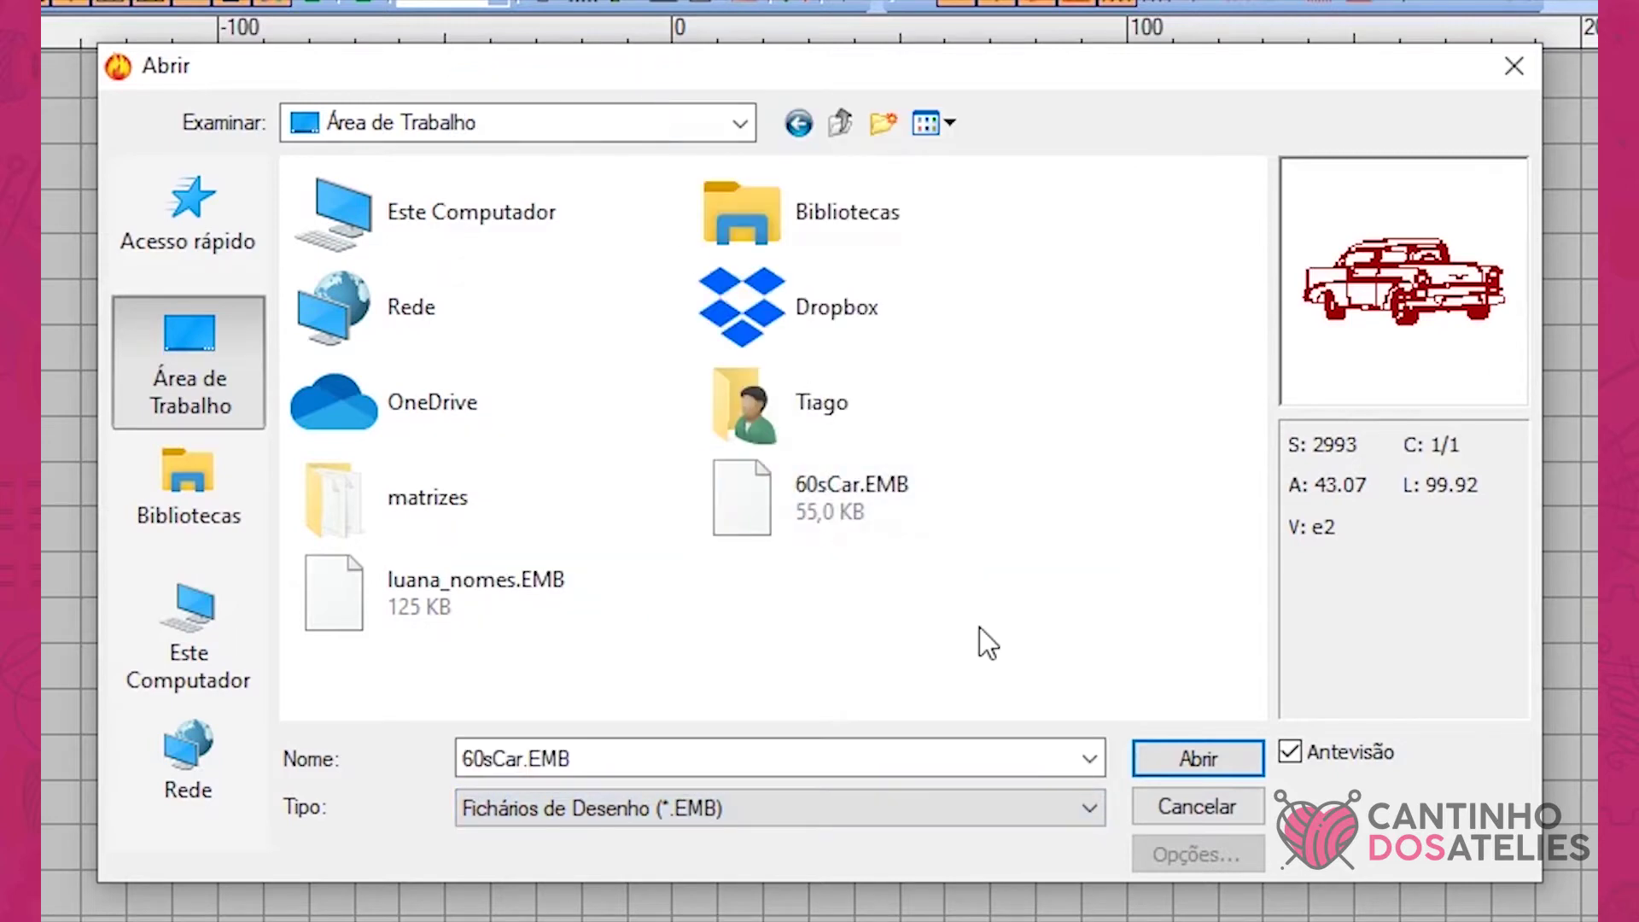
pyautogui.click(865, 527)
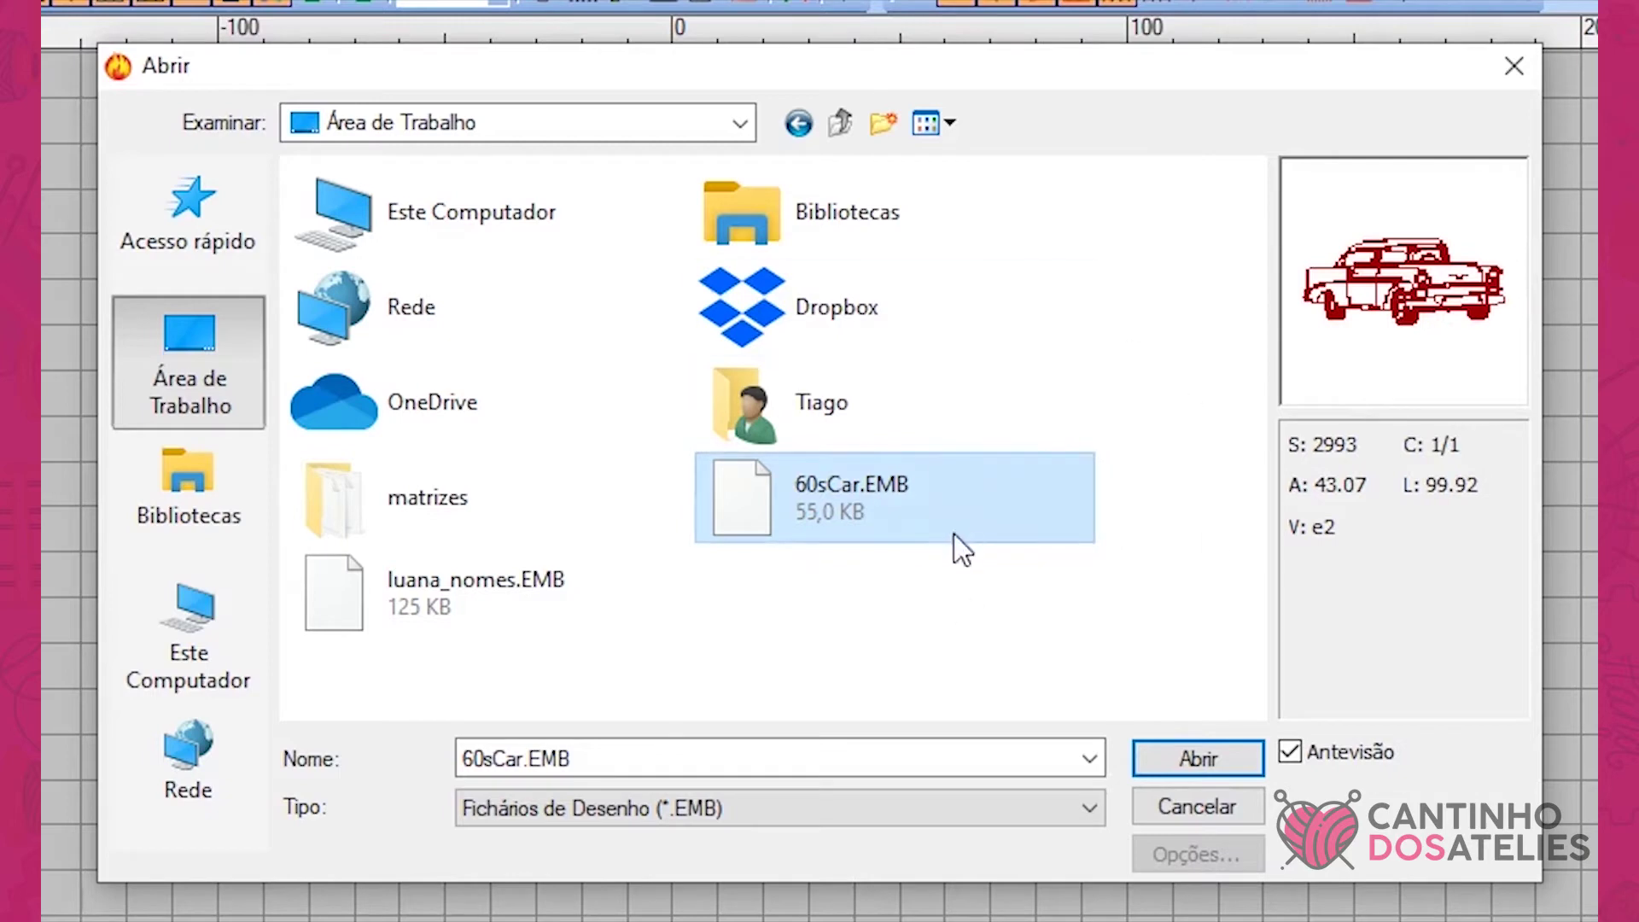
pyautogui.click(1197, 759)
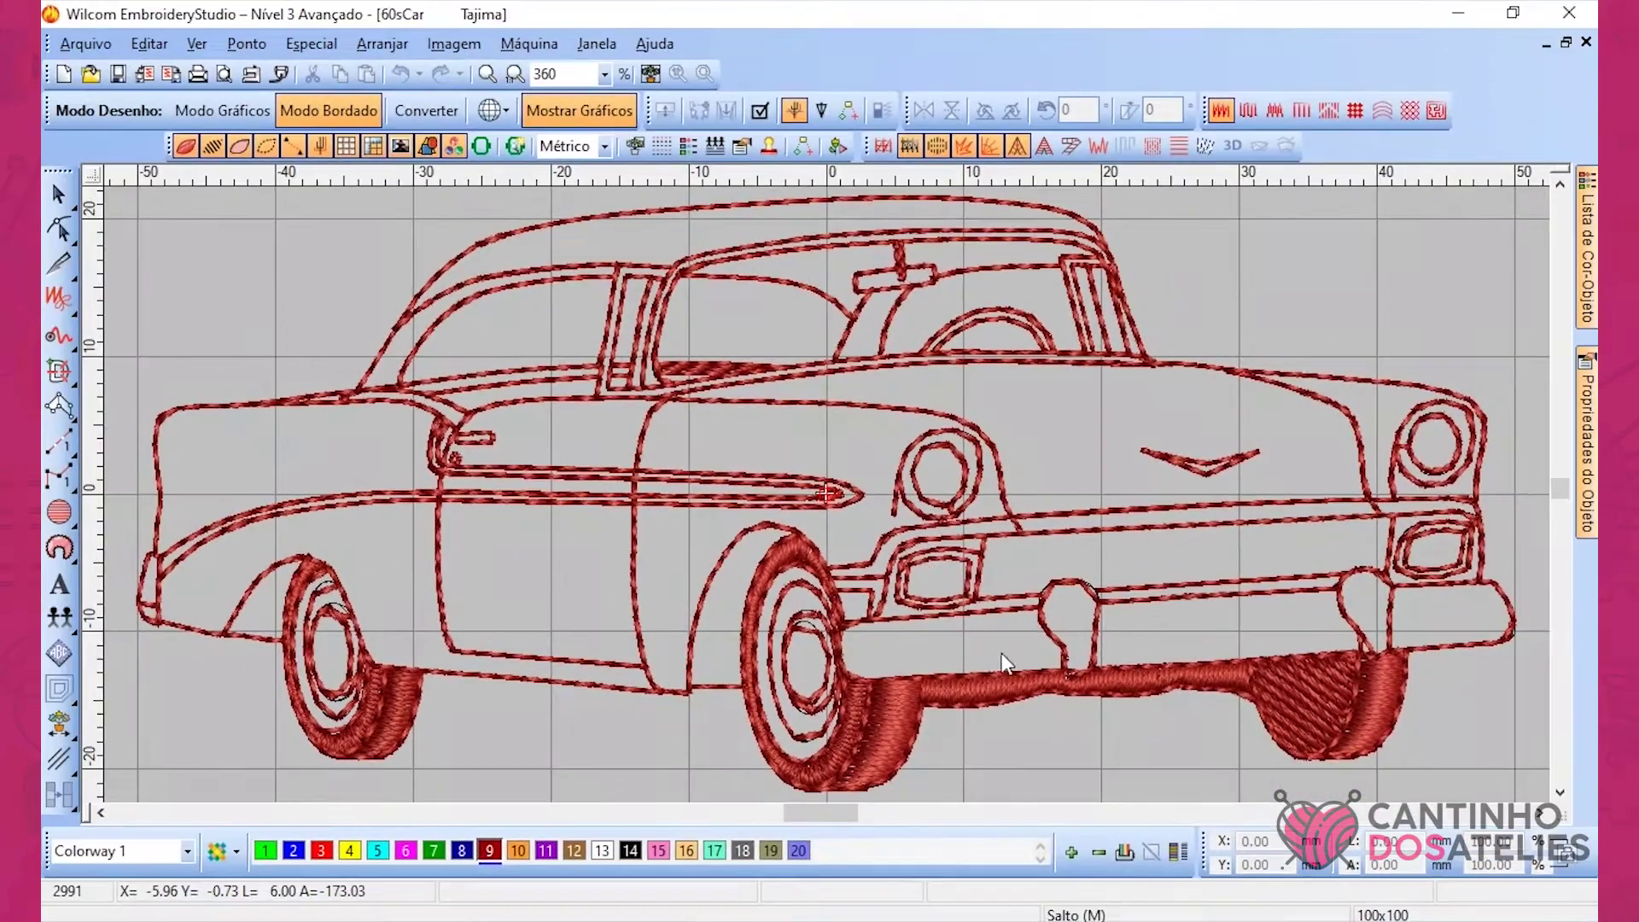
# Step: Select the entire car design to view its width and height
pyautogui.scroll(-1, 827, 493)
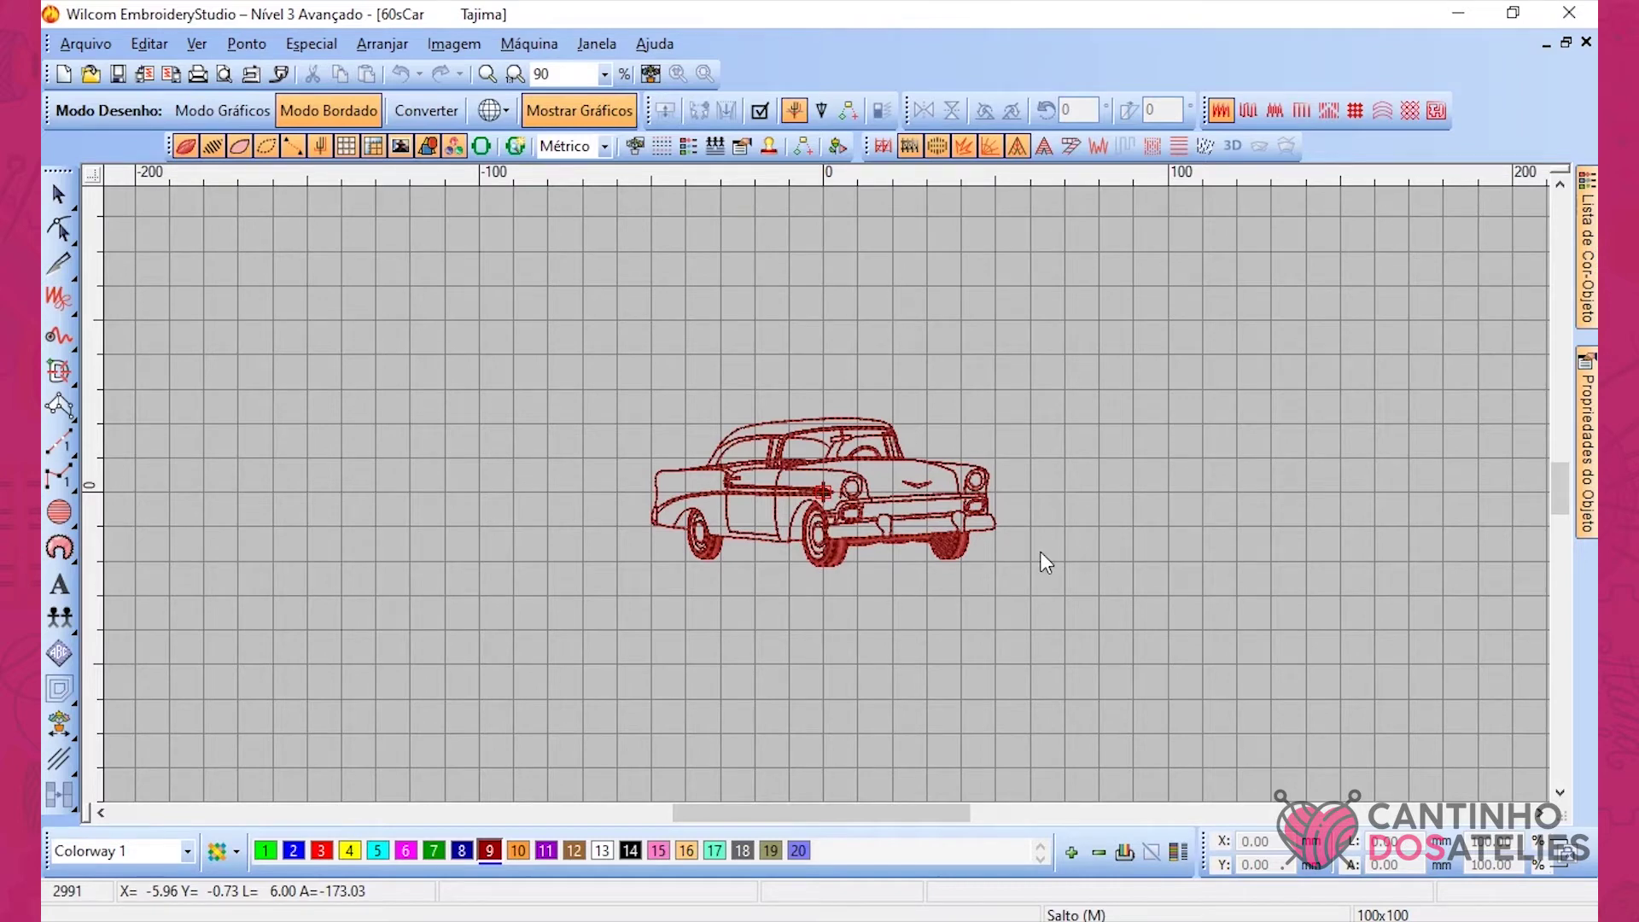
pyautogui.moveTo(629, 349); pyautogui.dragTo(746, 447)
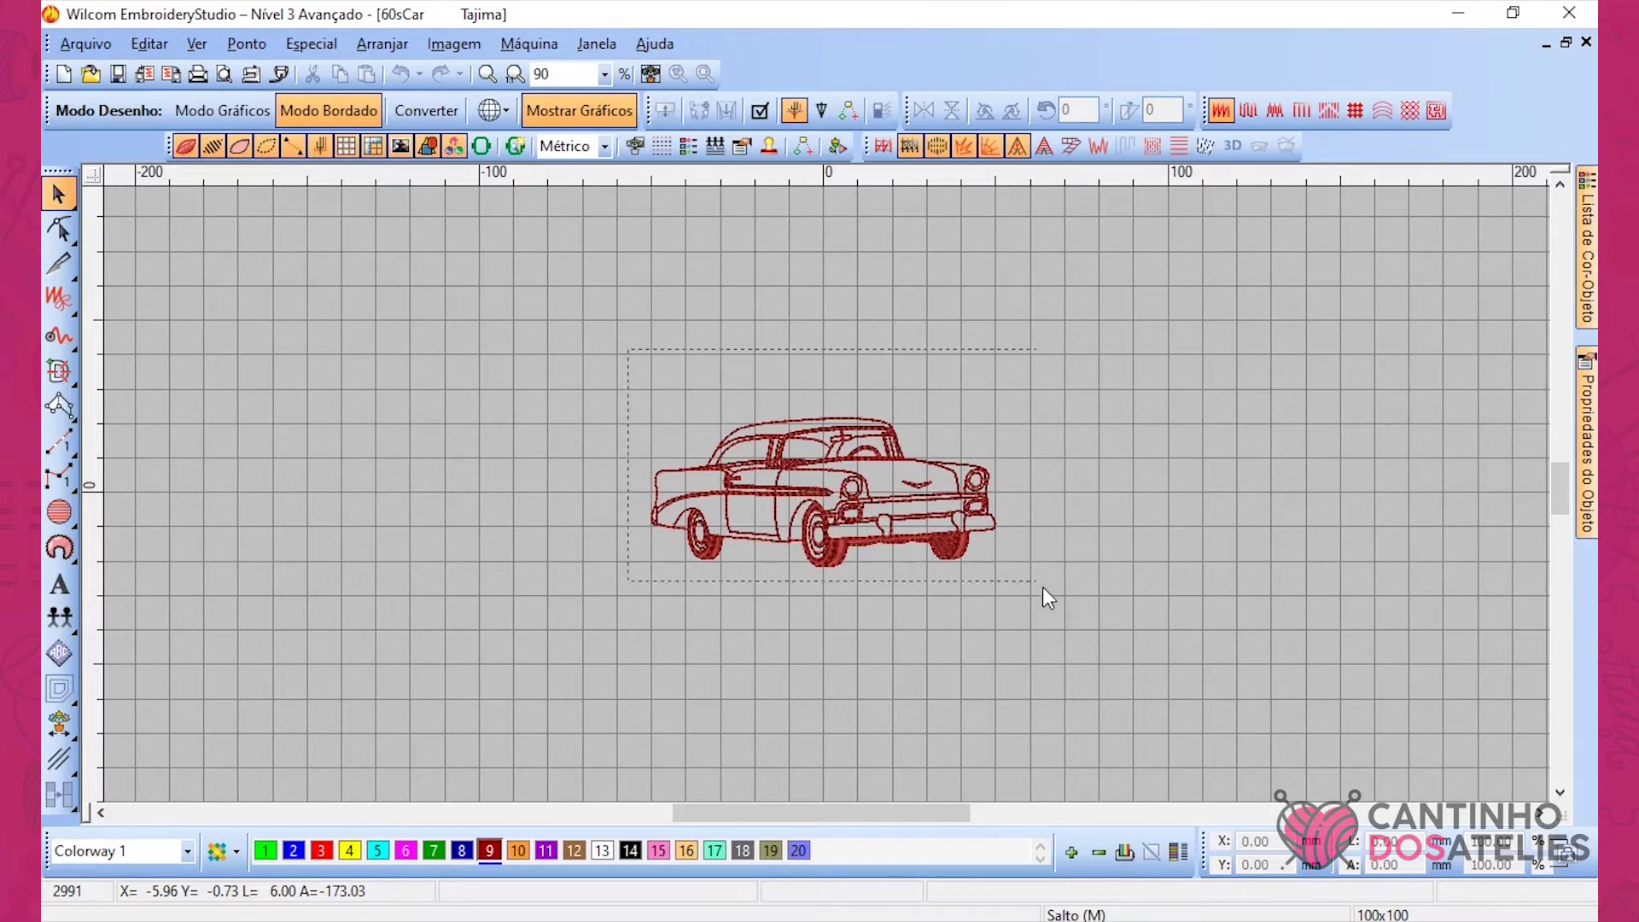
pyautogui.moveTo(1043, 588); pyautogui.dragTo(1056, 617)
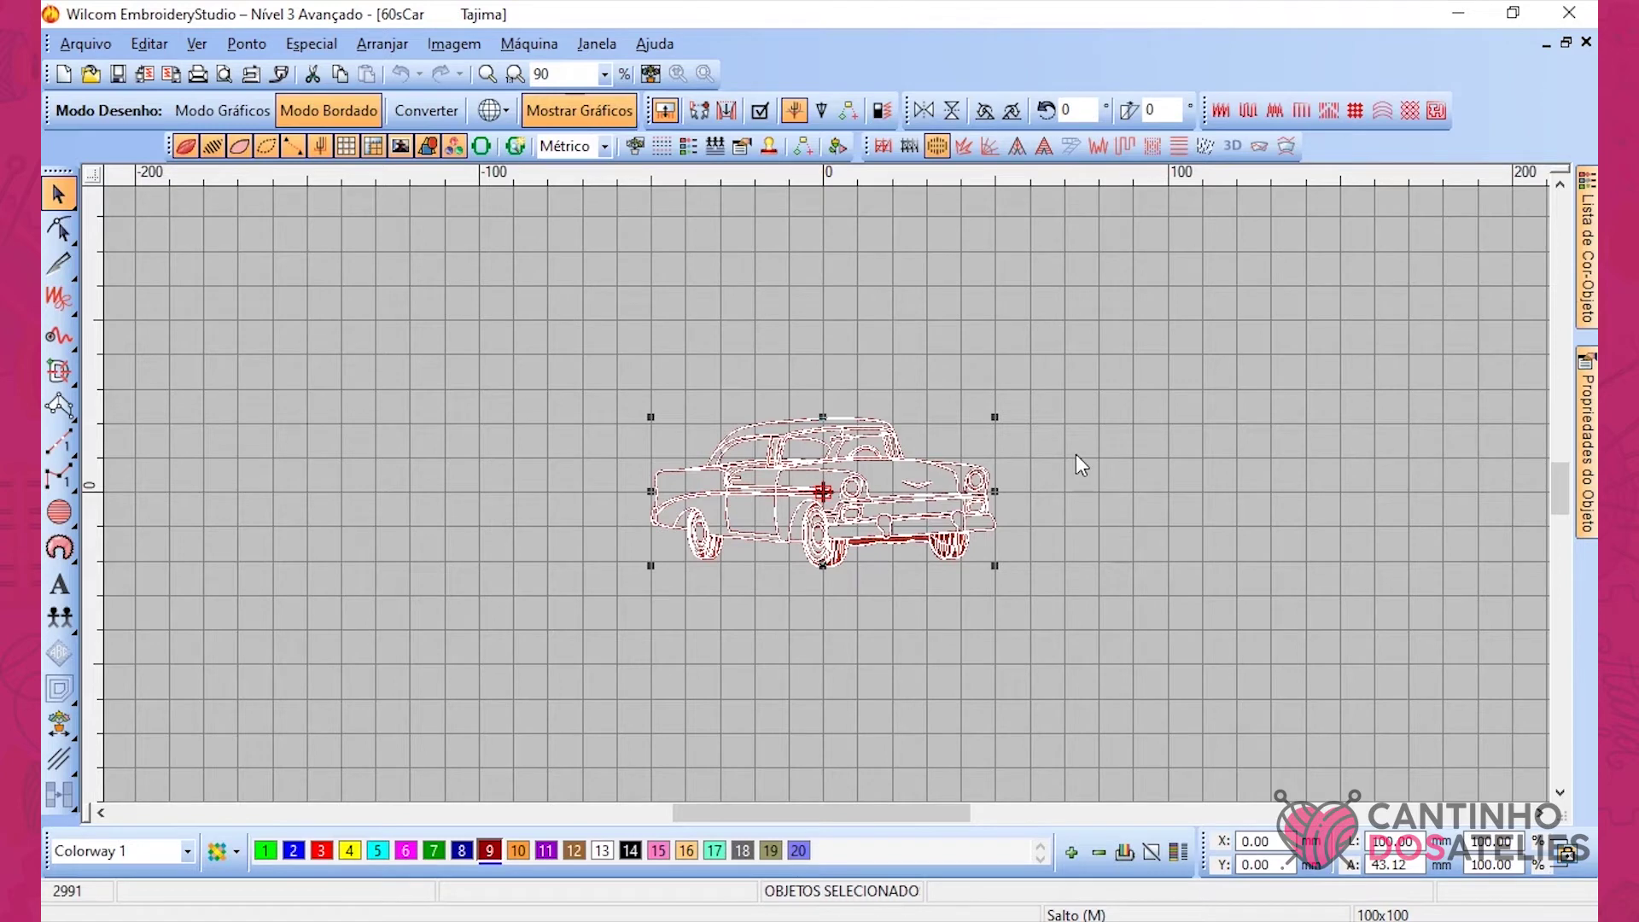
# Step: Show the 100x100 hoop around the car design and set the hoop position to Manual
pyautogui.rightClick(484, 141)
pyautogui.click(629, 275)
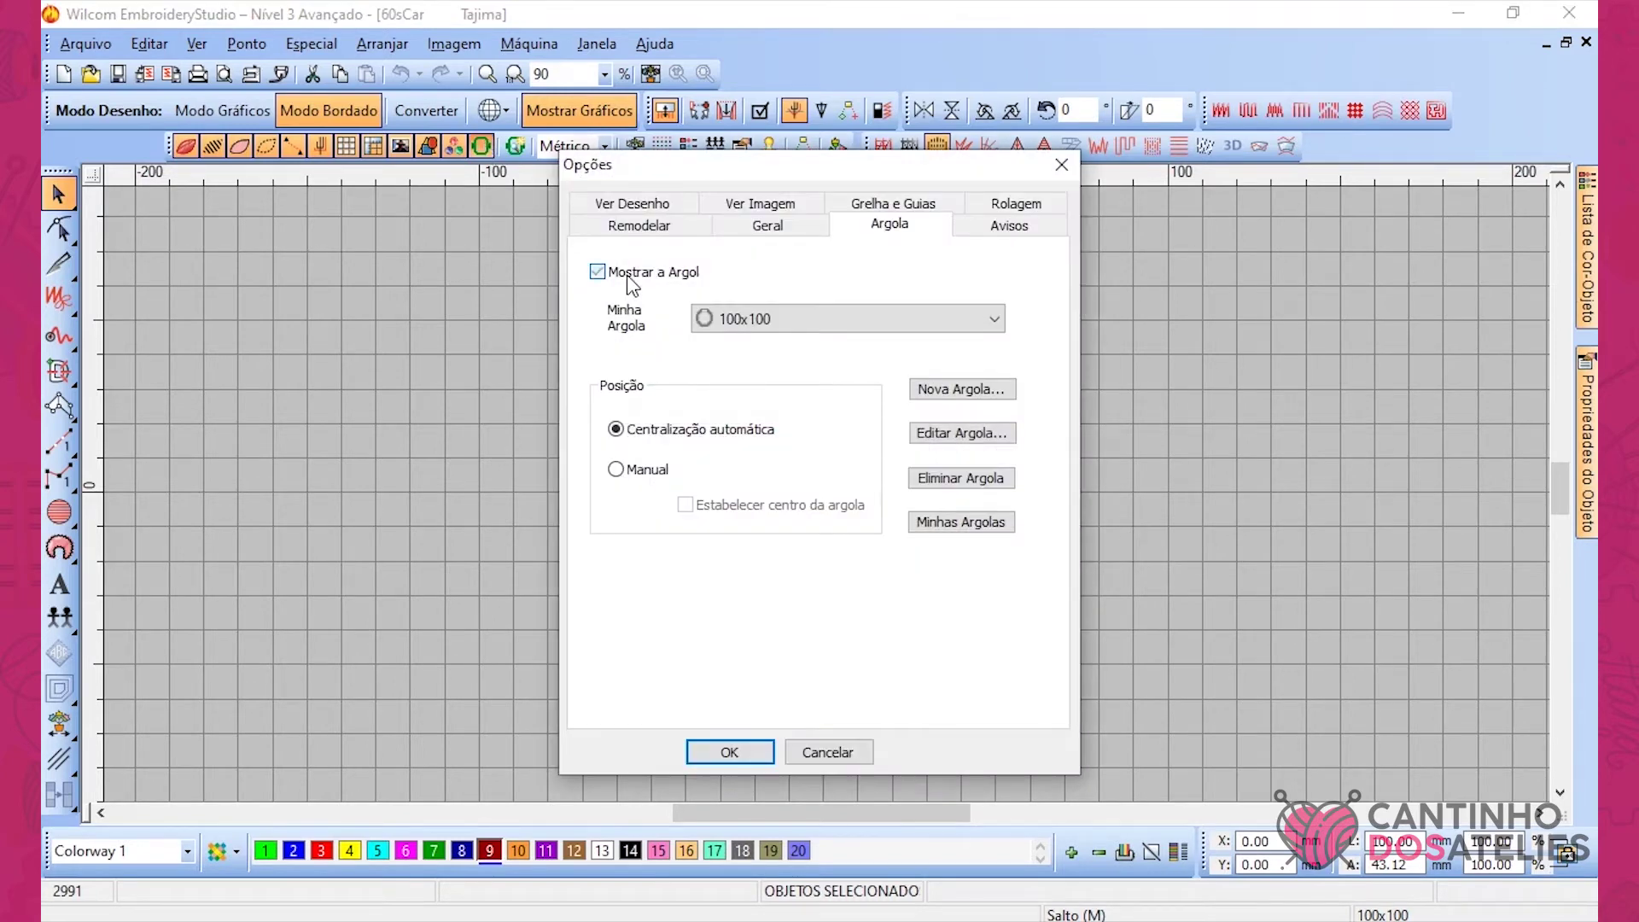
pyautogui.click(794, 321)
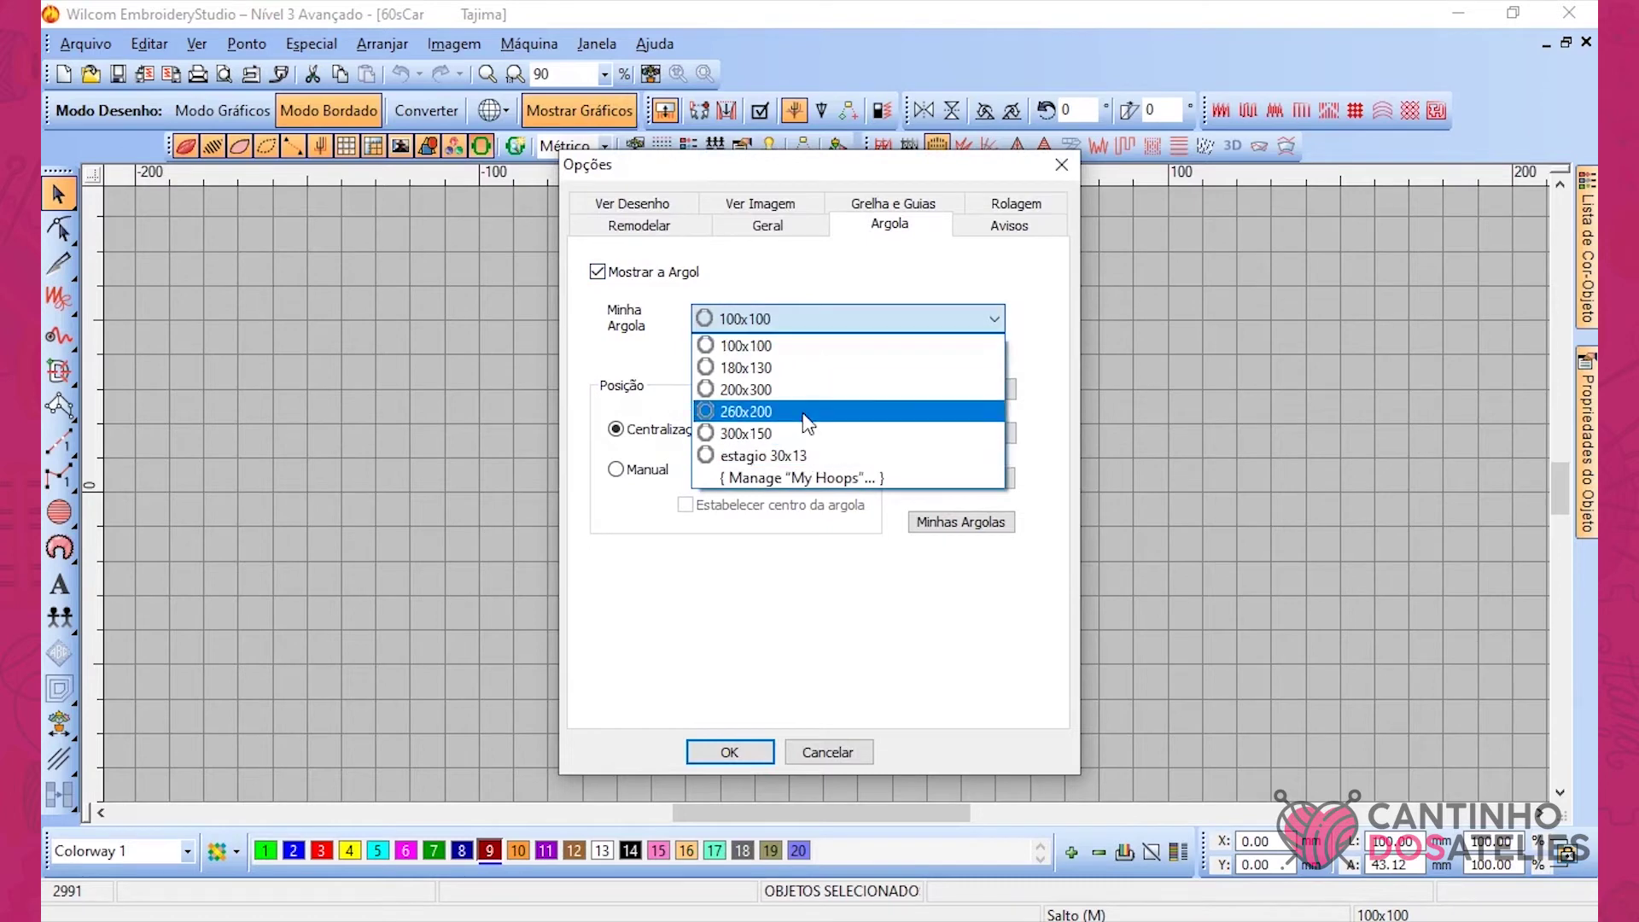
pyautogui.click(798, 347)
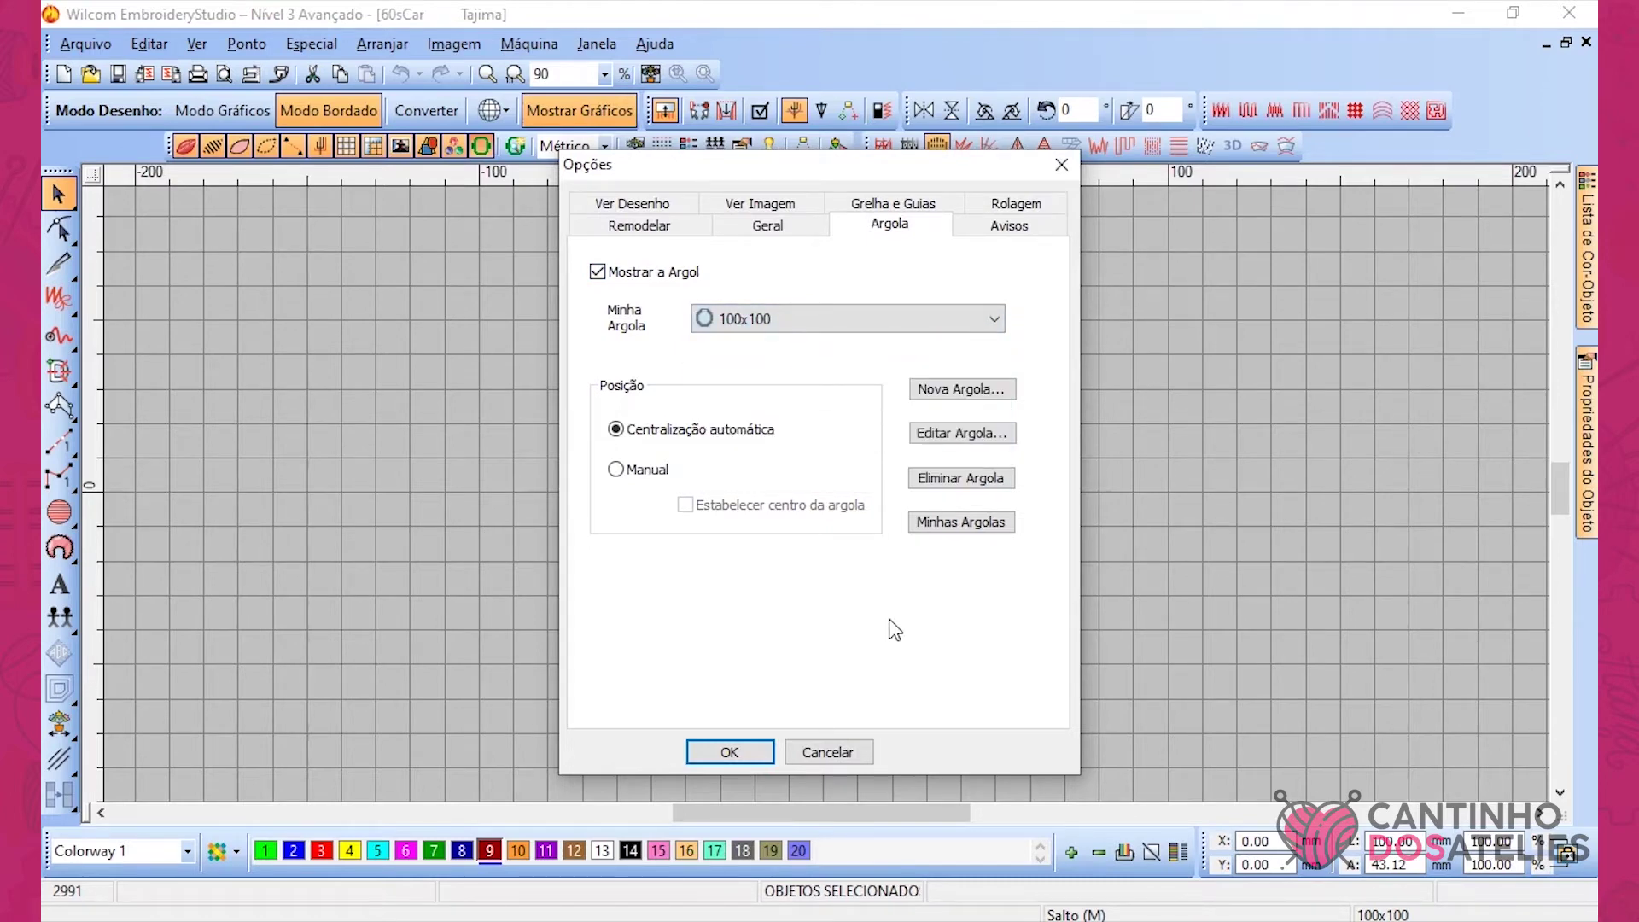
pyautogui.click(616, 471)
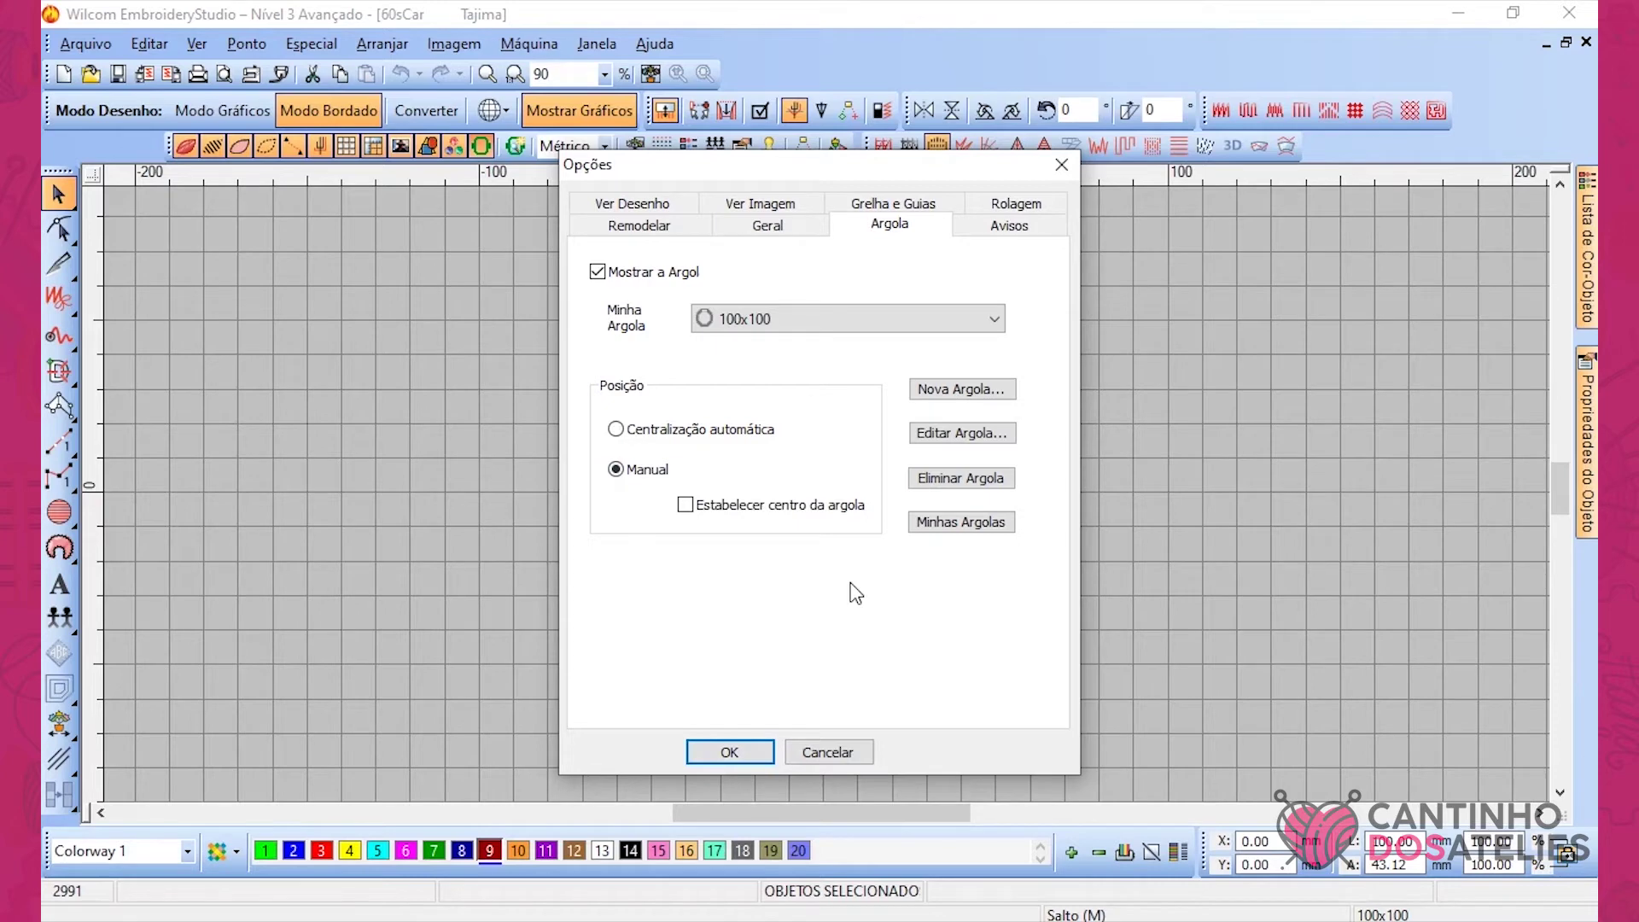
pyautogui.click(731, 751)
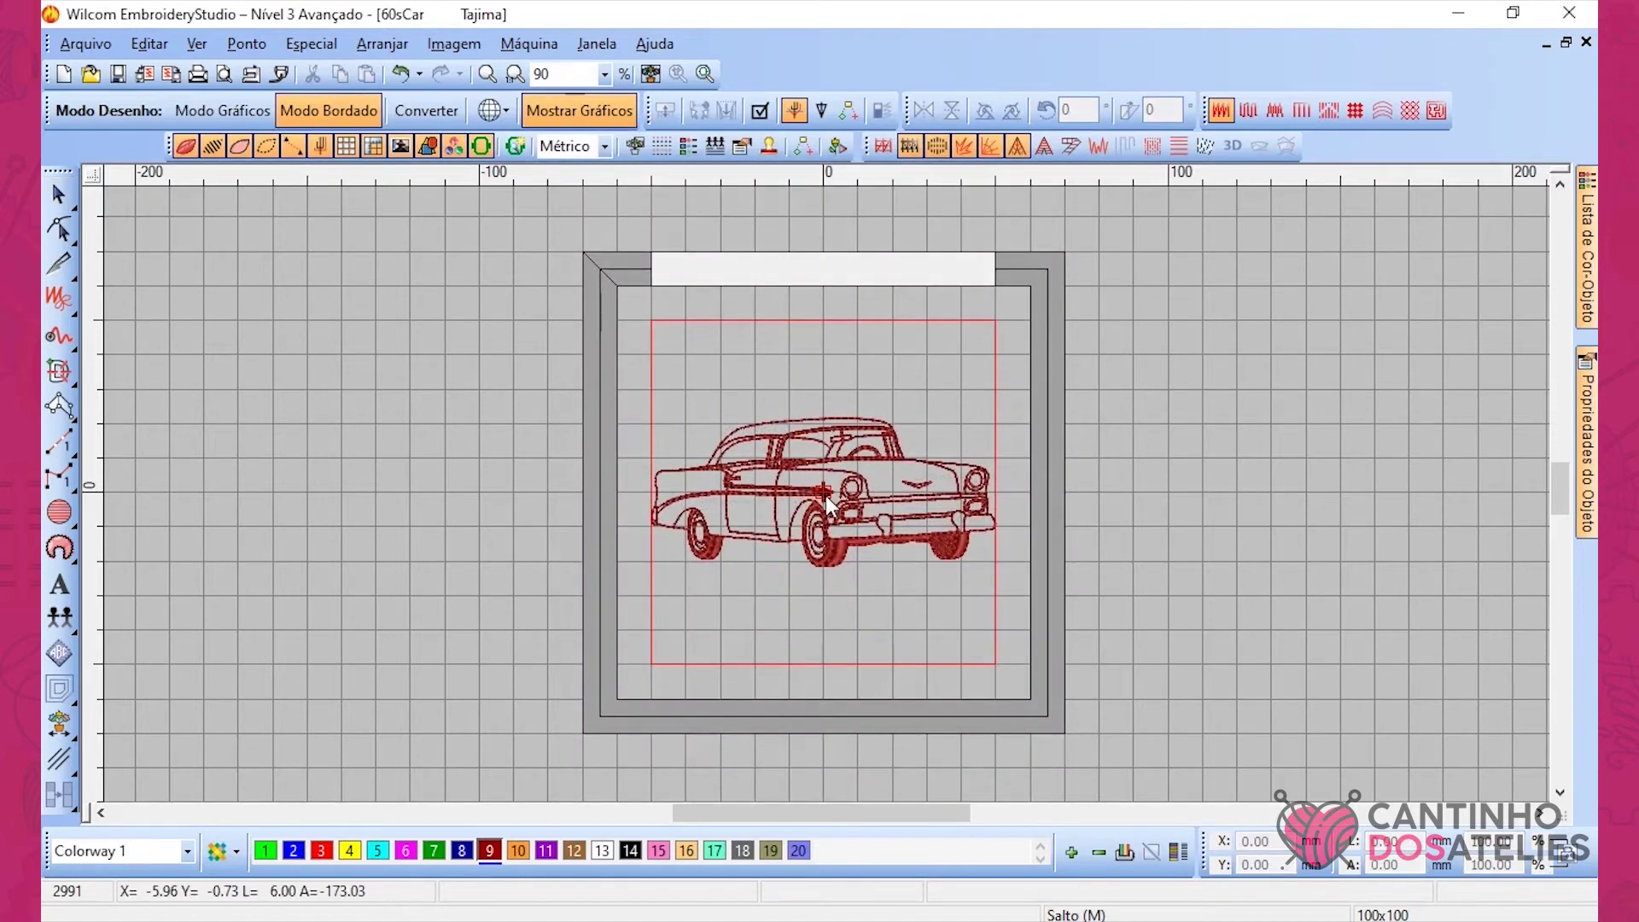
# Step: Select the whole car design and set its width to 85 mm
pyautogui.click(826, 495)
pyautogui.click(863, 608)
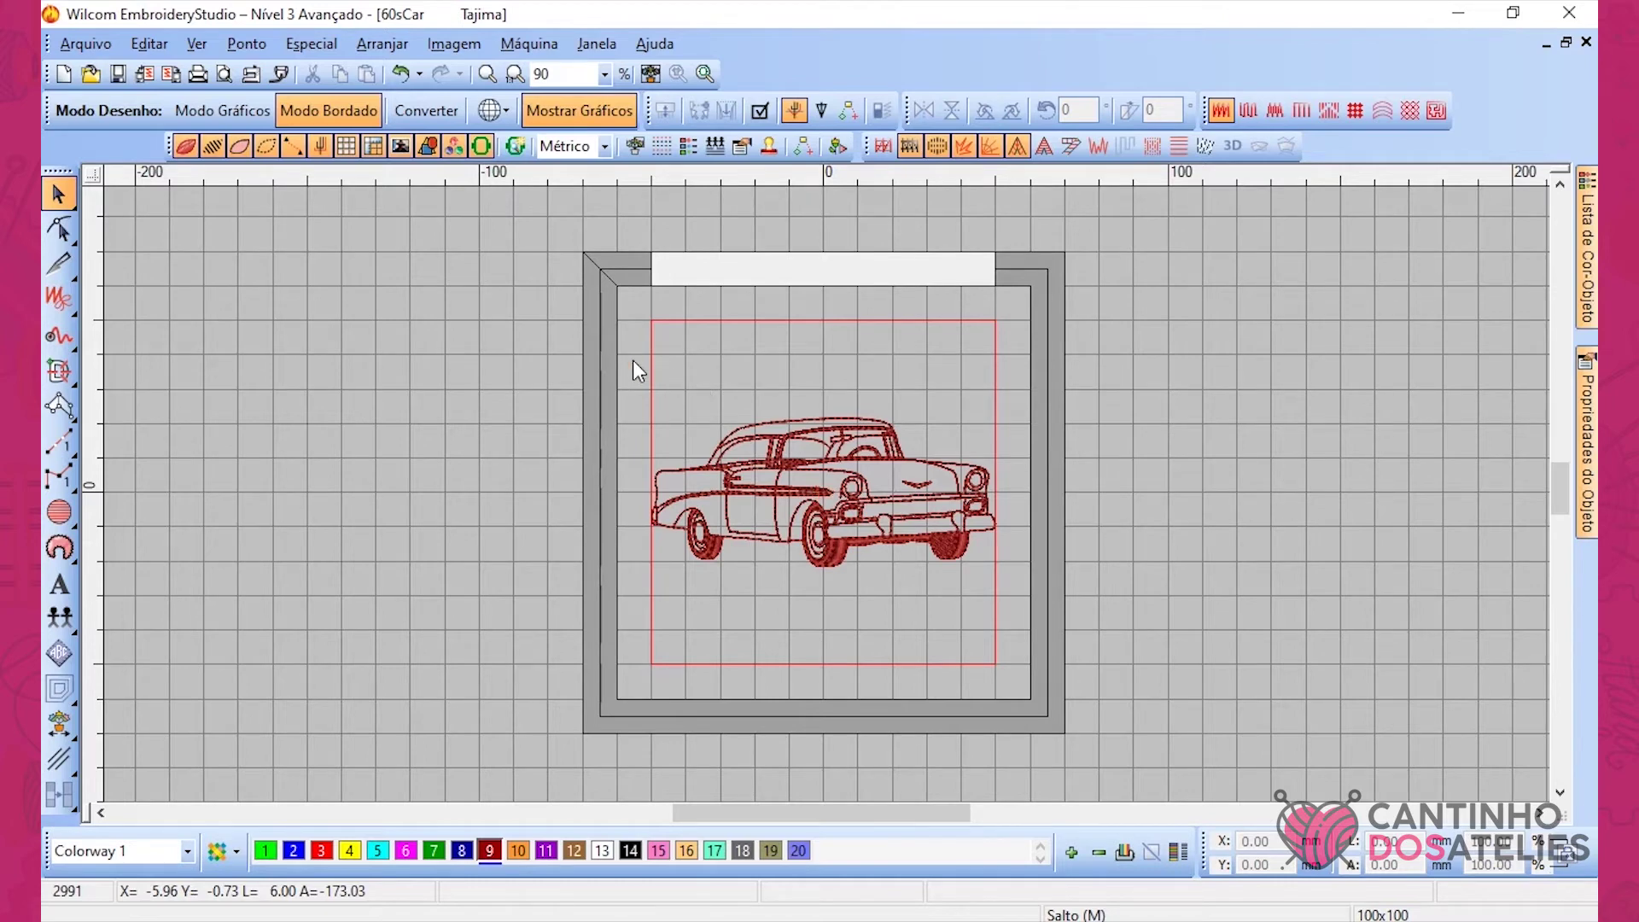
pyautogui.moveTo(633, 360); pyautogui.dragTo(1017, 615)
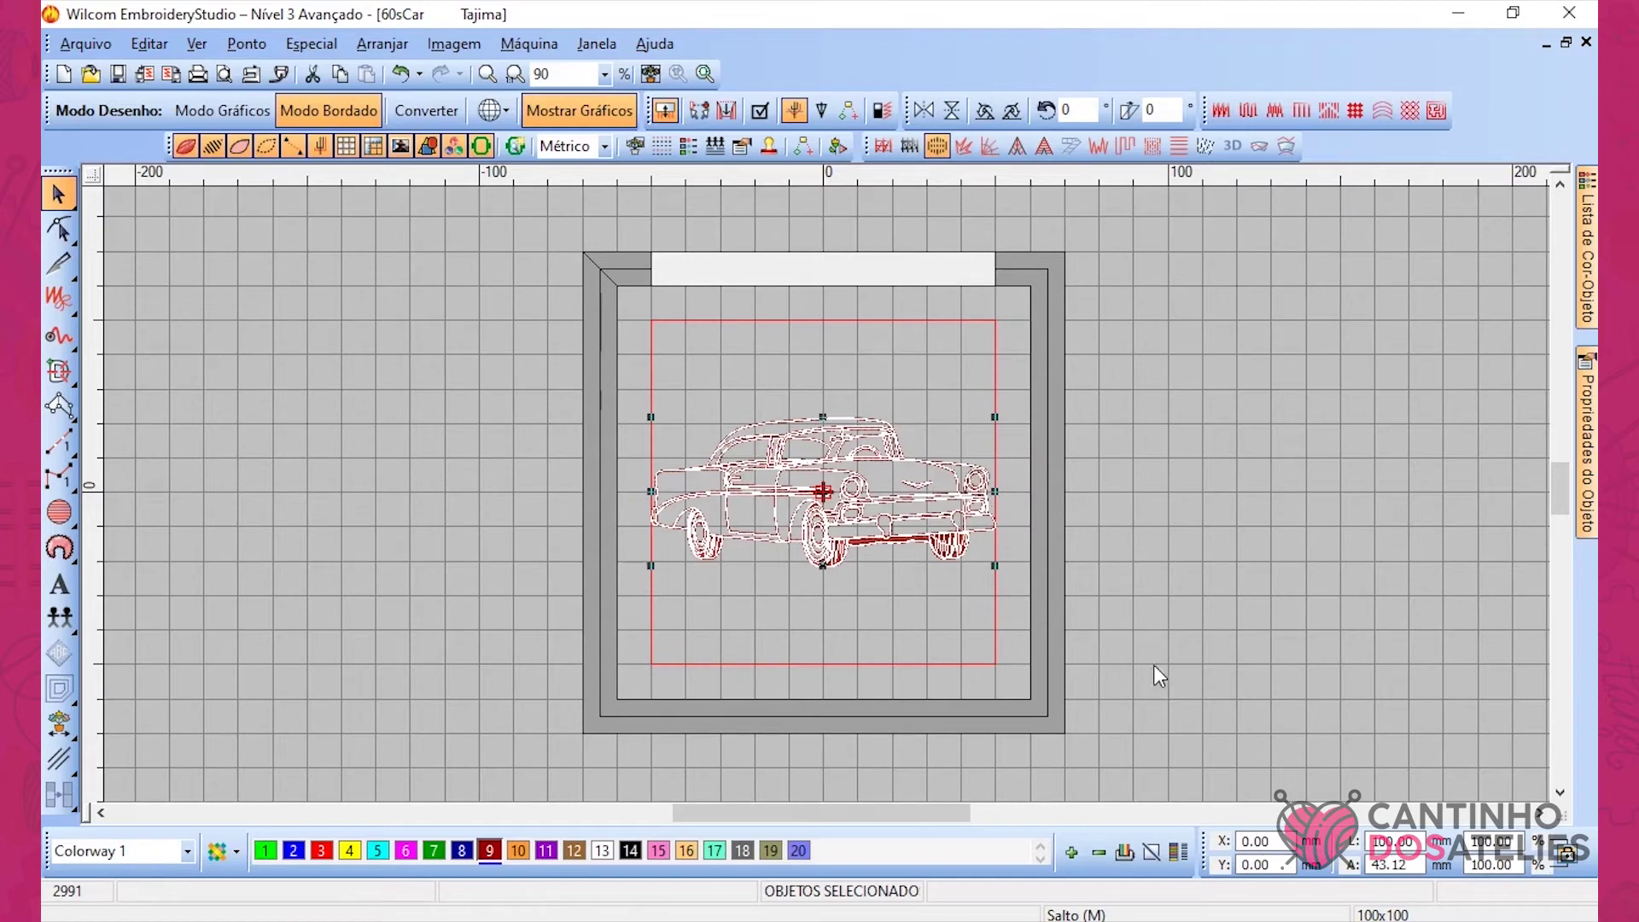
pyautogui.click(1411, 840)
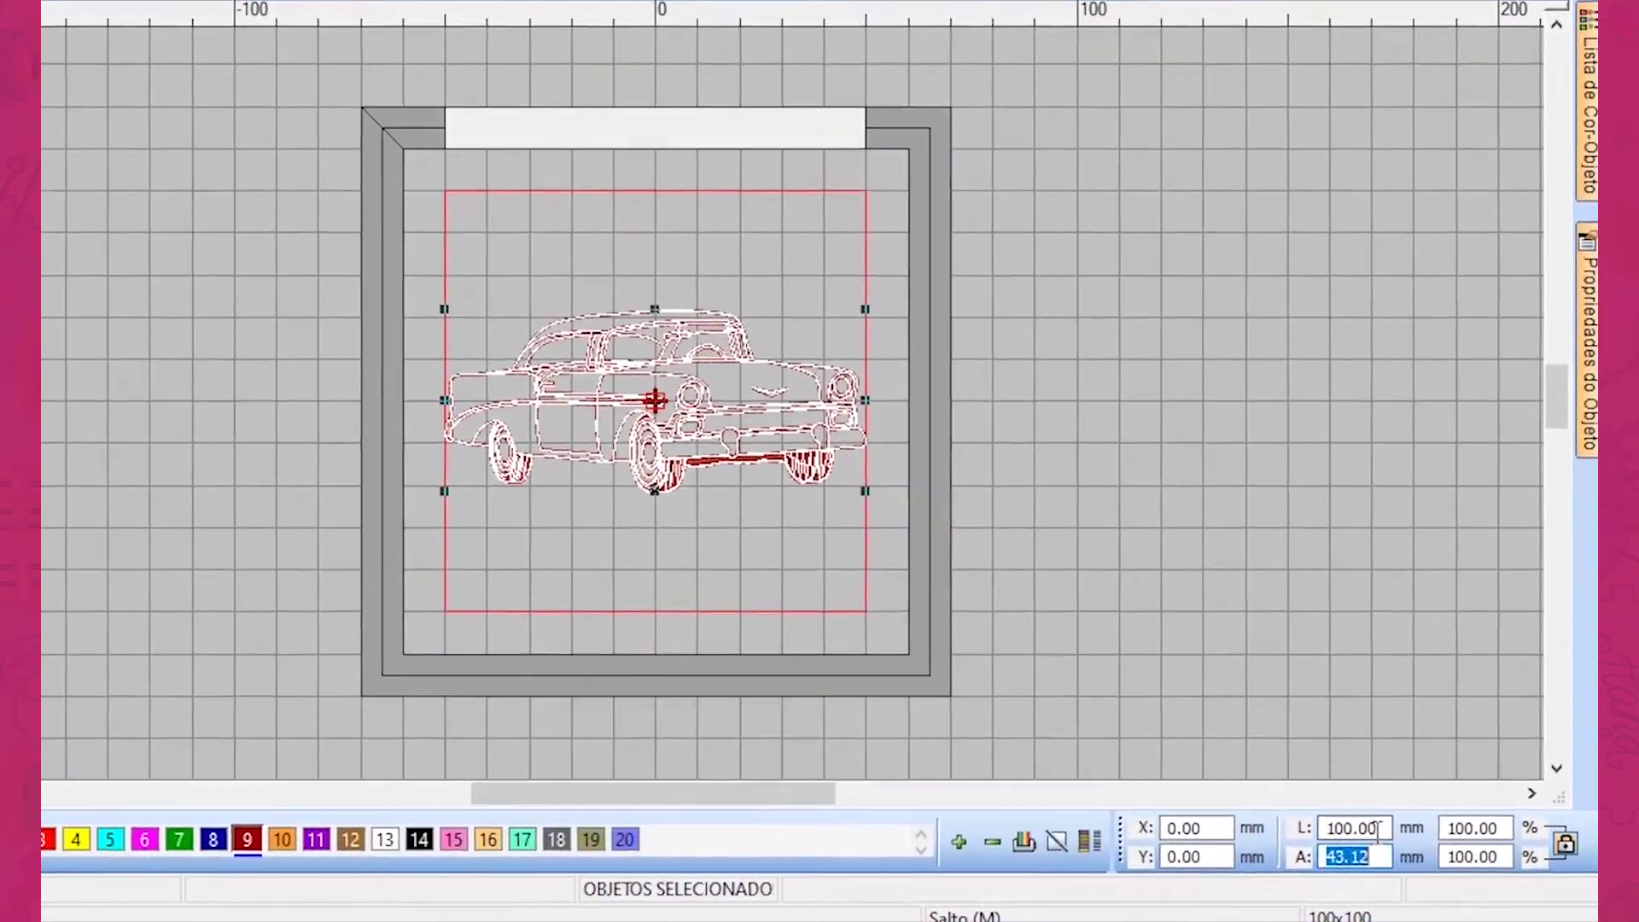
pyautogui.click(1409, 840)
pyautogui.doubleClick(1373, 826)
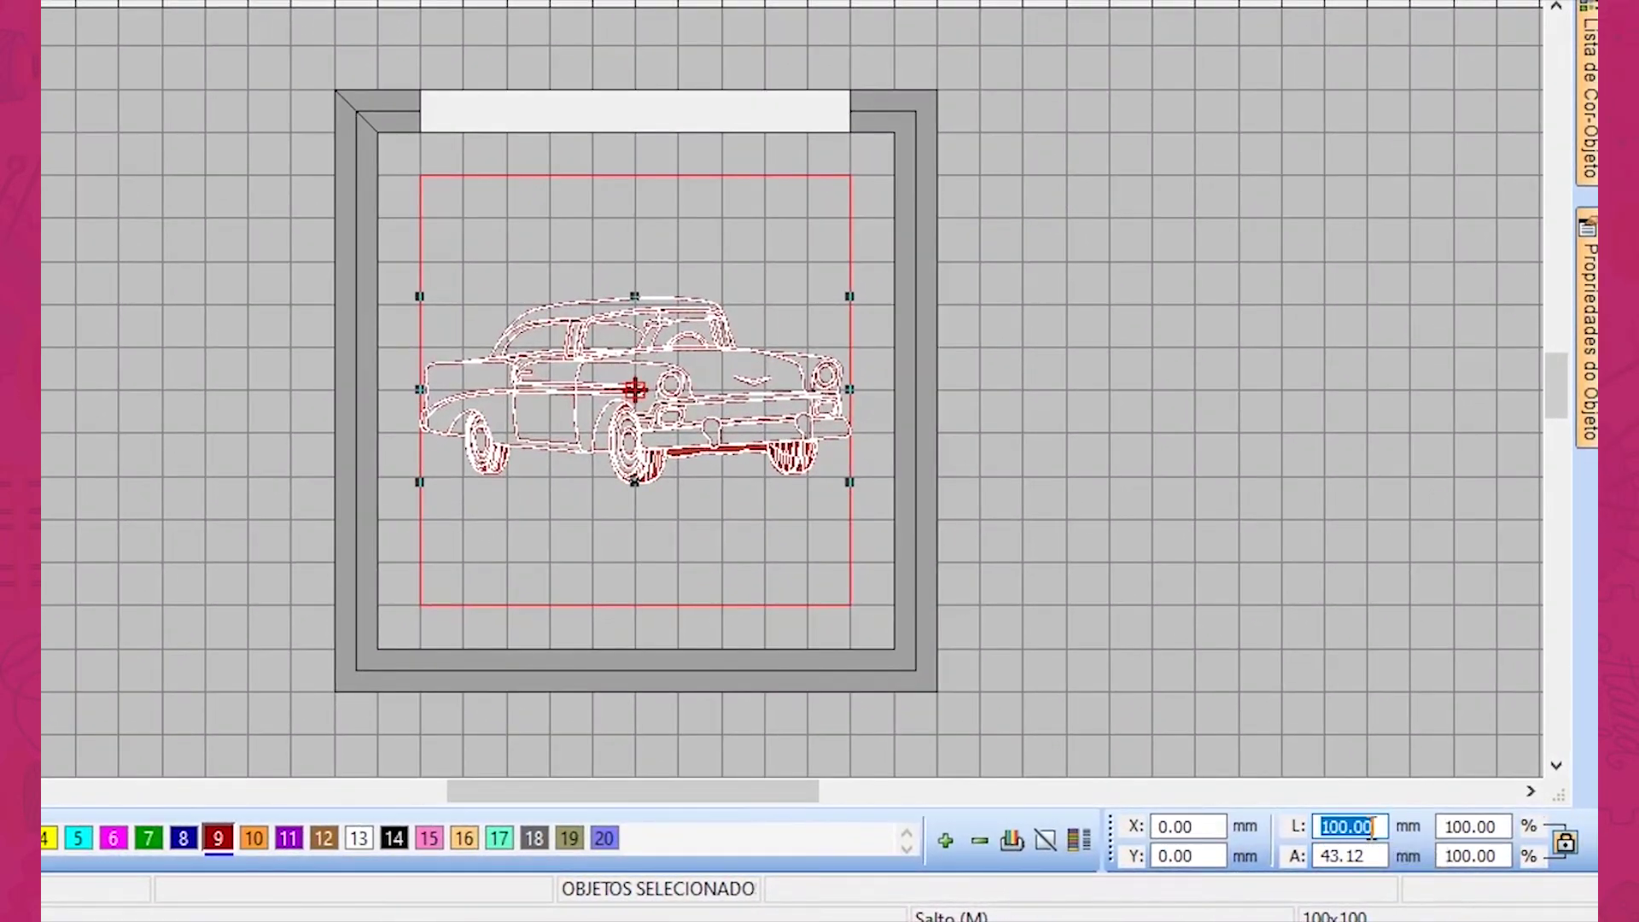
pyautogui.doubleClick(1358, 854)
pyautogui.click(1365, 833)
pyautogui.doubleClick(1364, 829)
pyautogui.write('85')
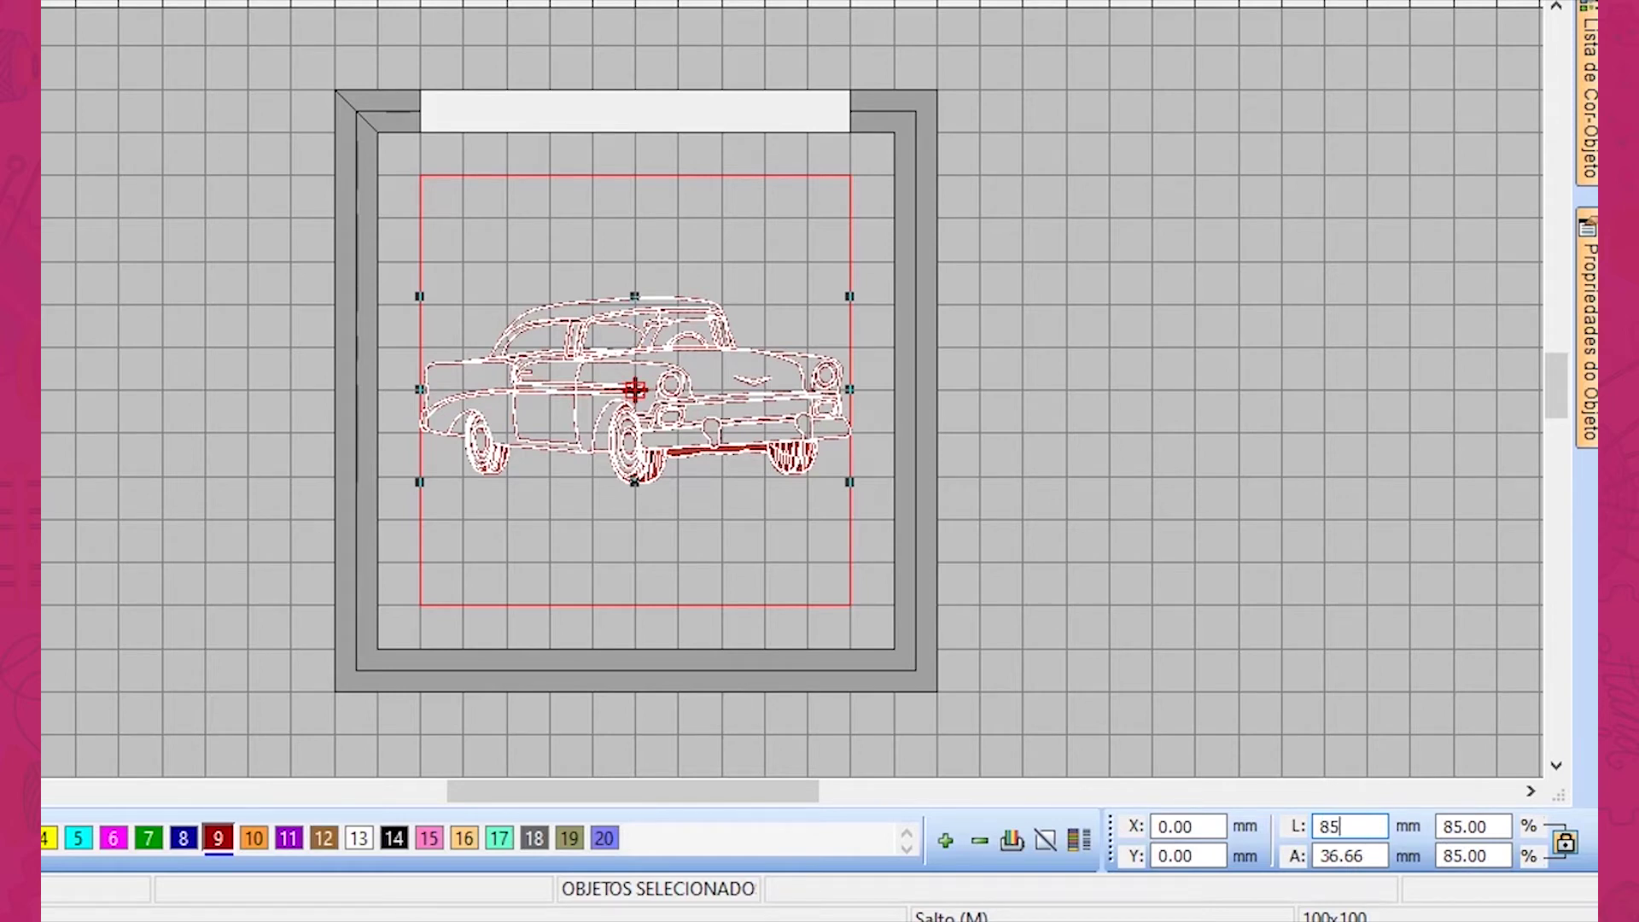
pyautogui.press('Return')
# Step: Check the resized car's width and height, and undo the resize
pyautogui.click(1359, 826)
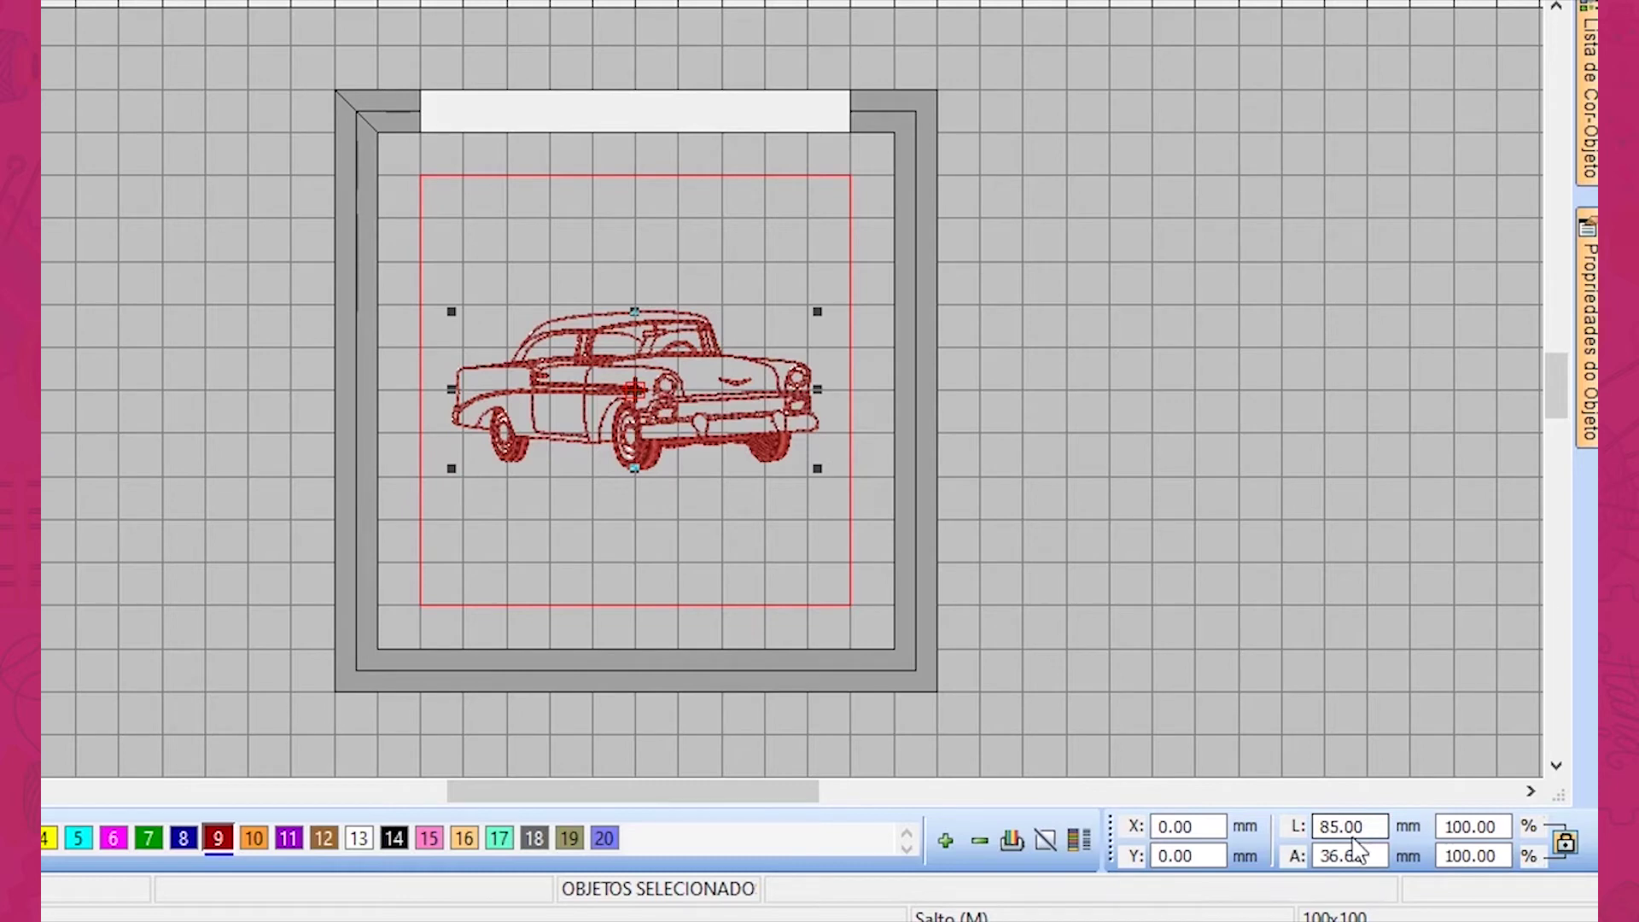
pyautogui.doubleClick(1365, 854)
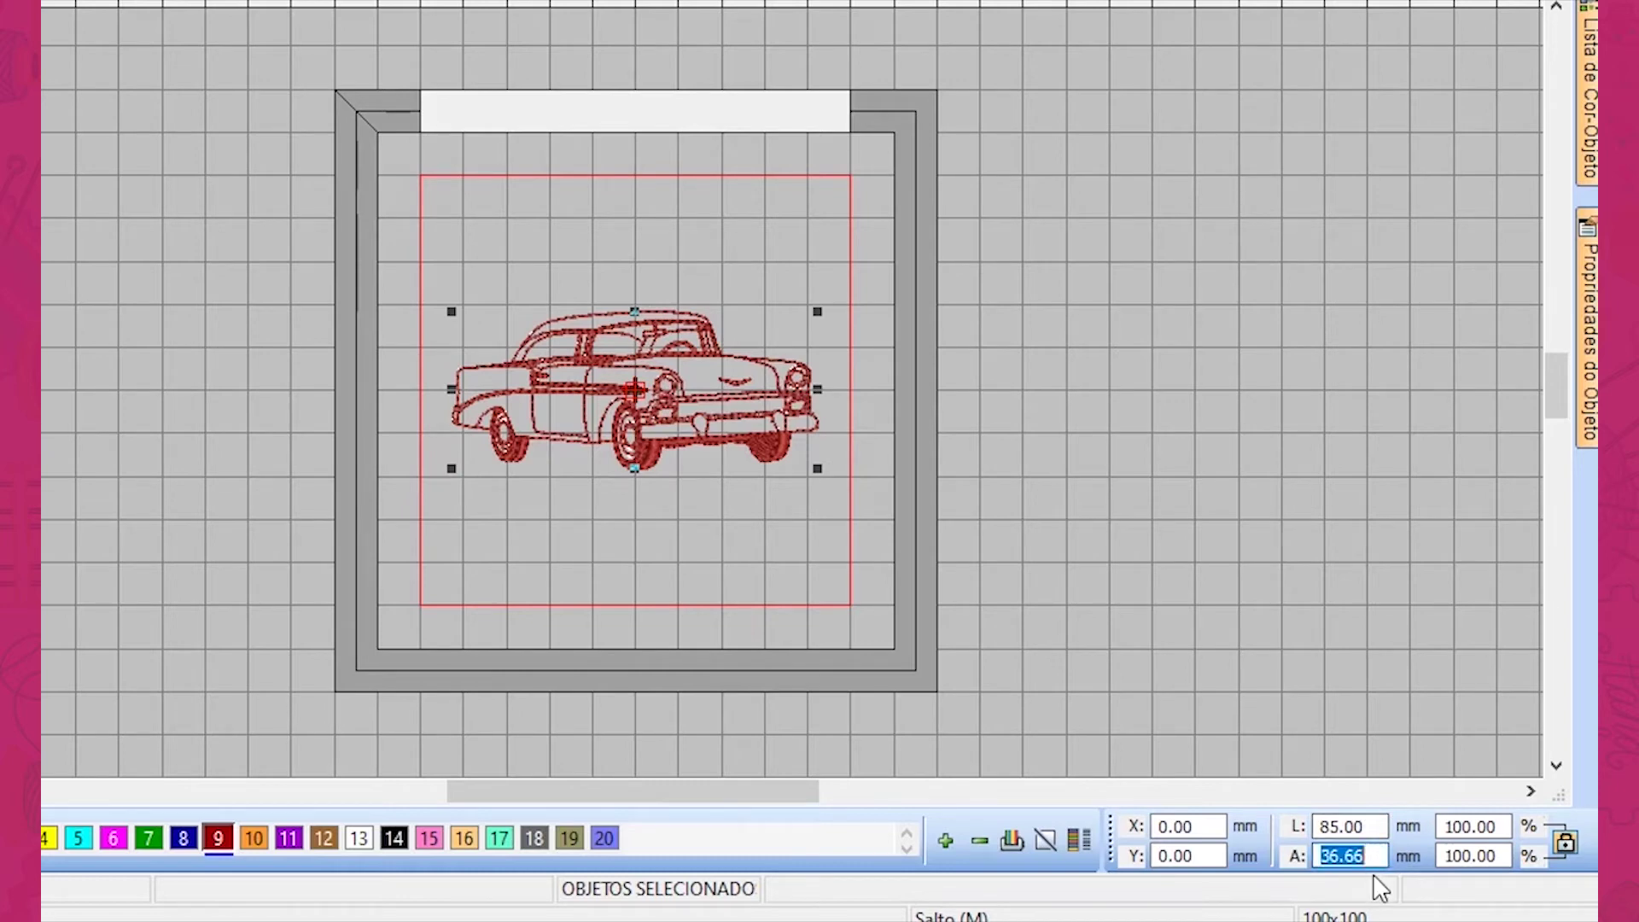
pyautogui.doubleClick(1373, 826)
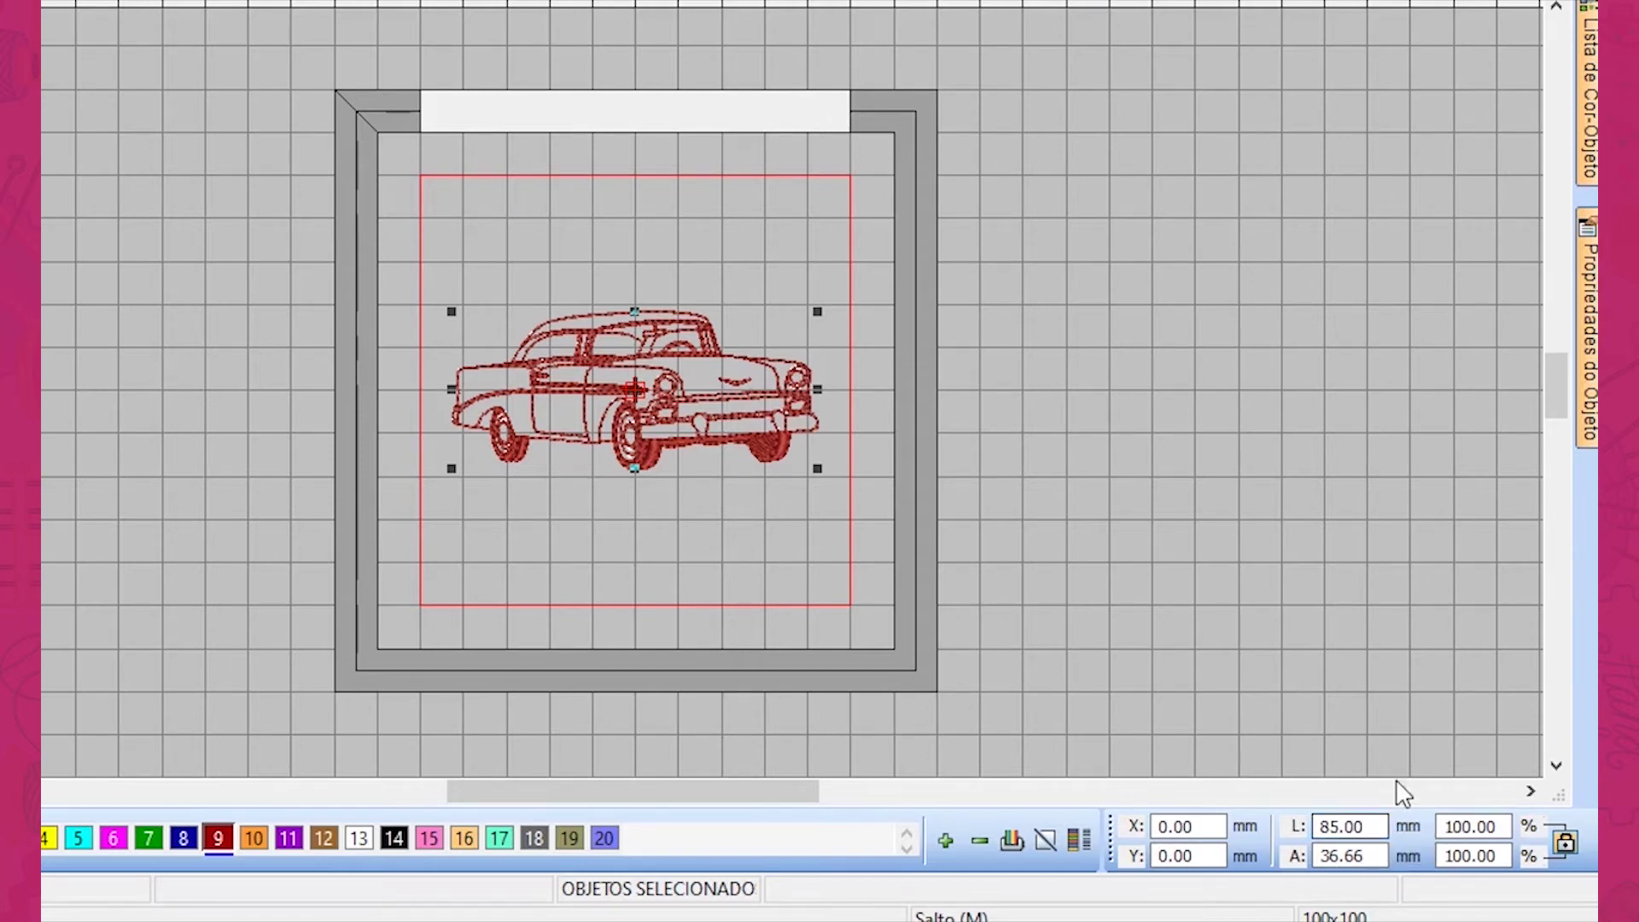
pyautogui.click(1334, 675)
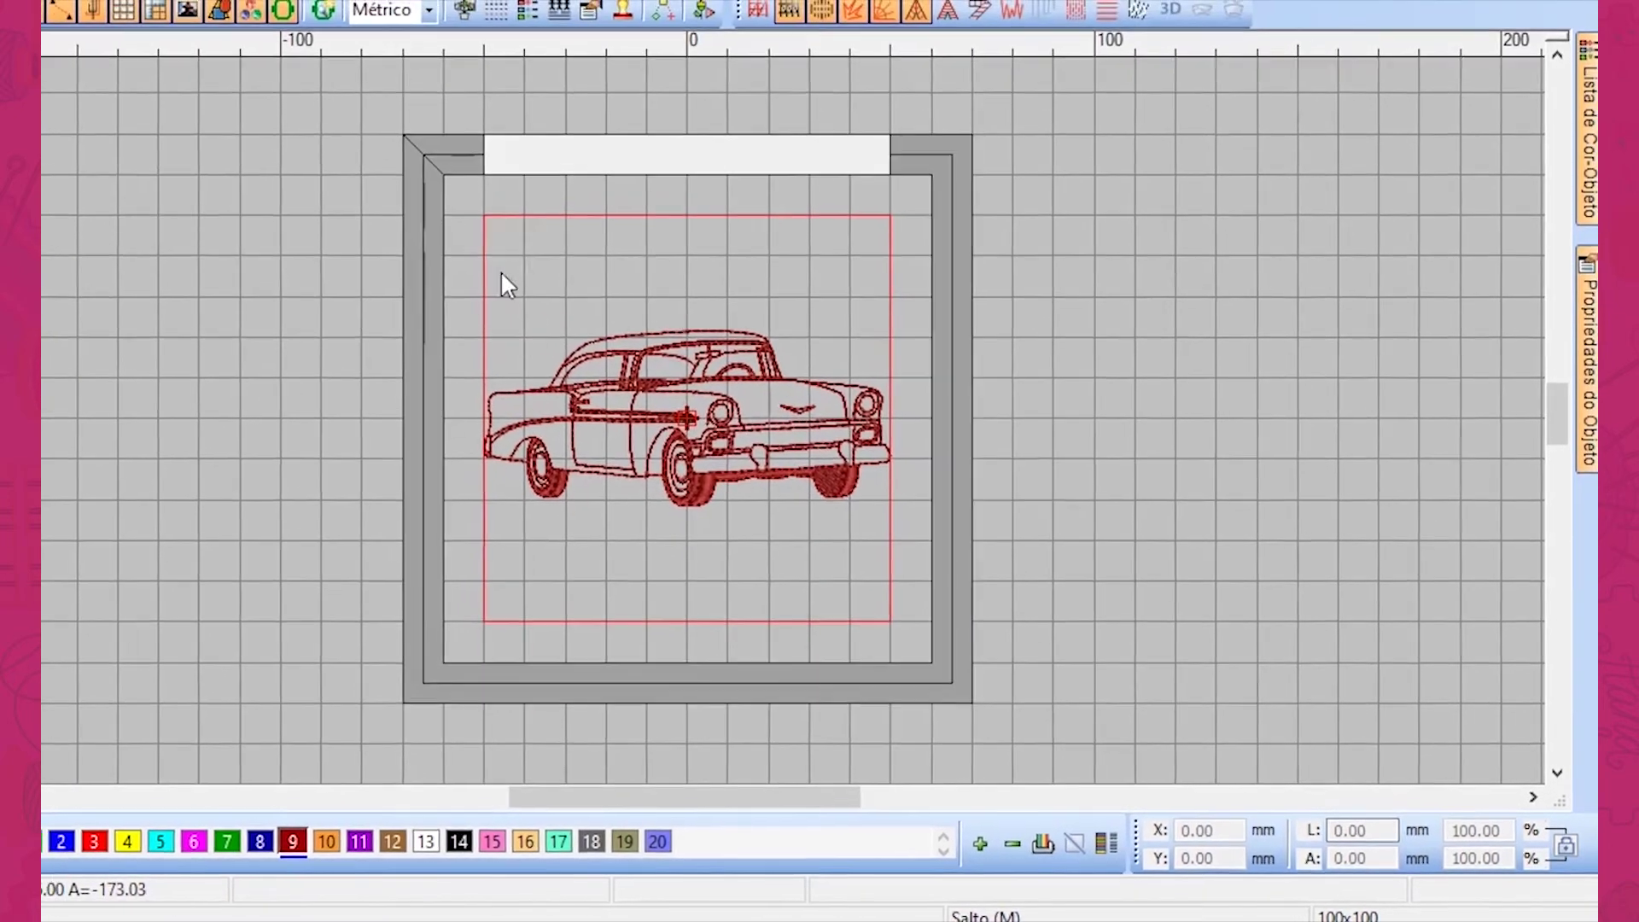
# Step: Select the whole car design, try a width scale of 85%, and apply 90% instead
pyautogui.moveTo(504, 284)
pyautogui.mouseDown()
pyautogui.moveTo(808, 558)
pyautogui.moveTo(941, 631)
pyautogui.moveTo(953, 609)
pyautogui.mouseUp()
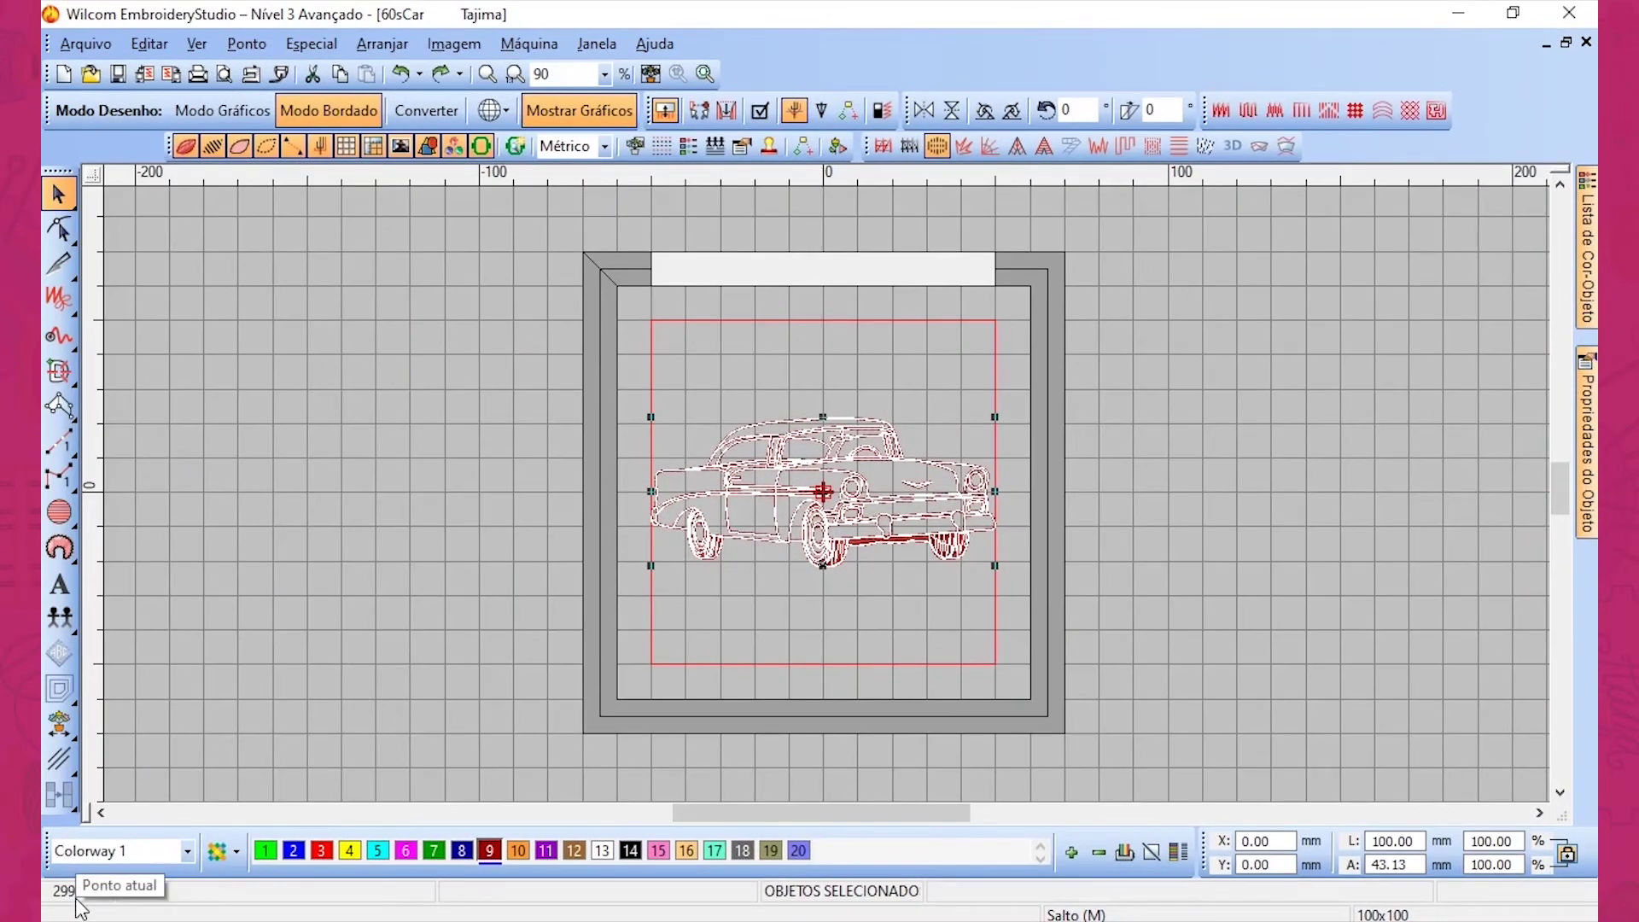
pyautogui.doubleClick(1491, 837)
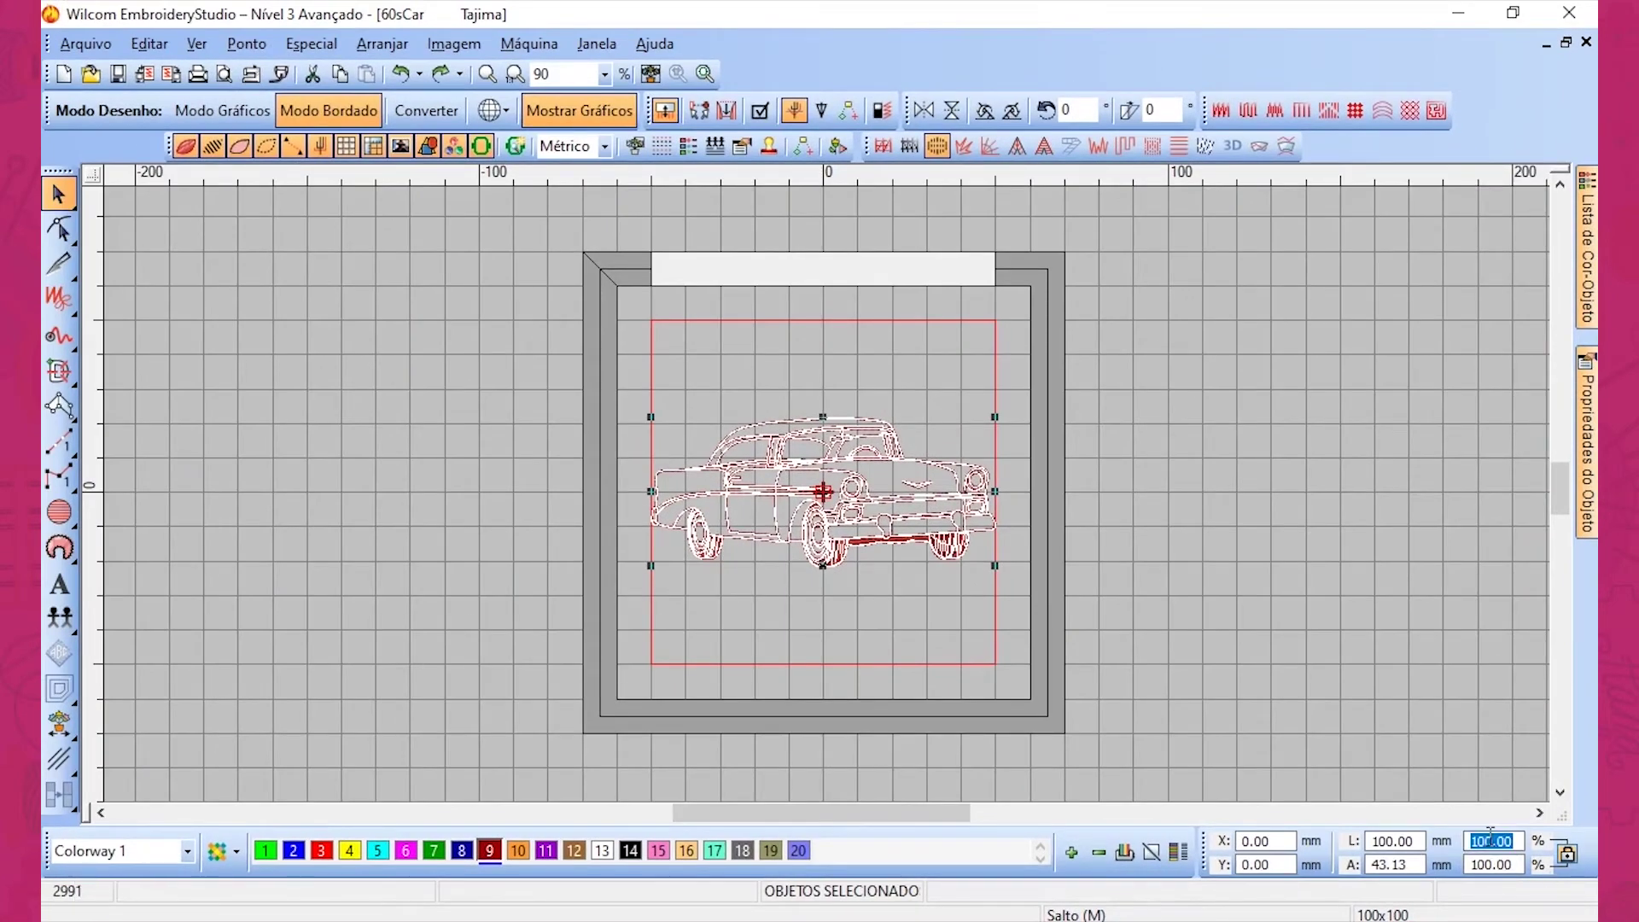
pyautogui.click(1496, 838)
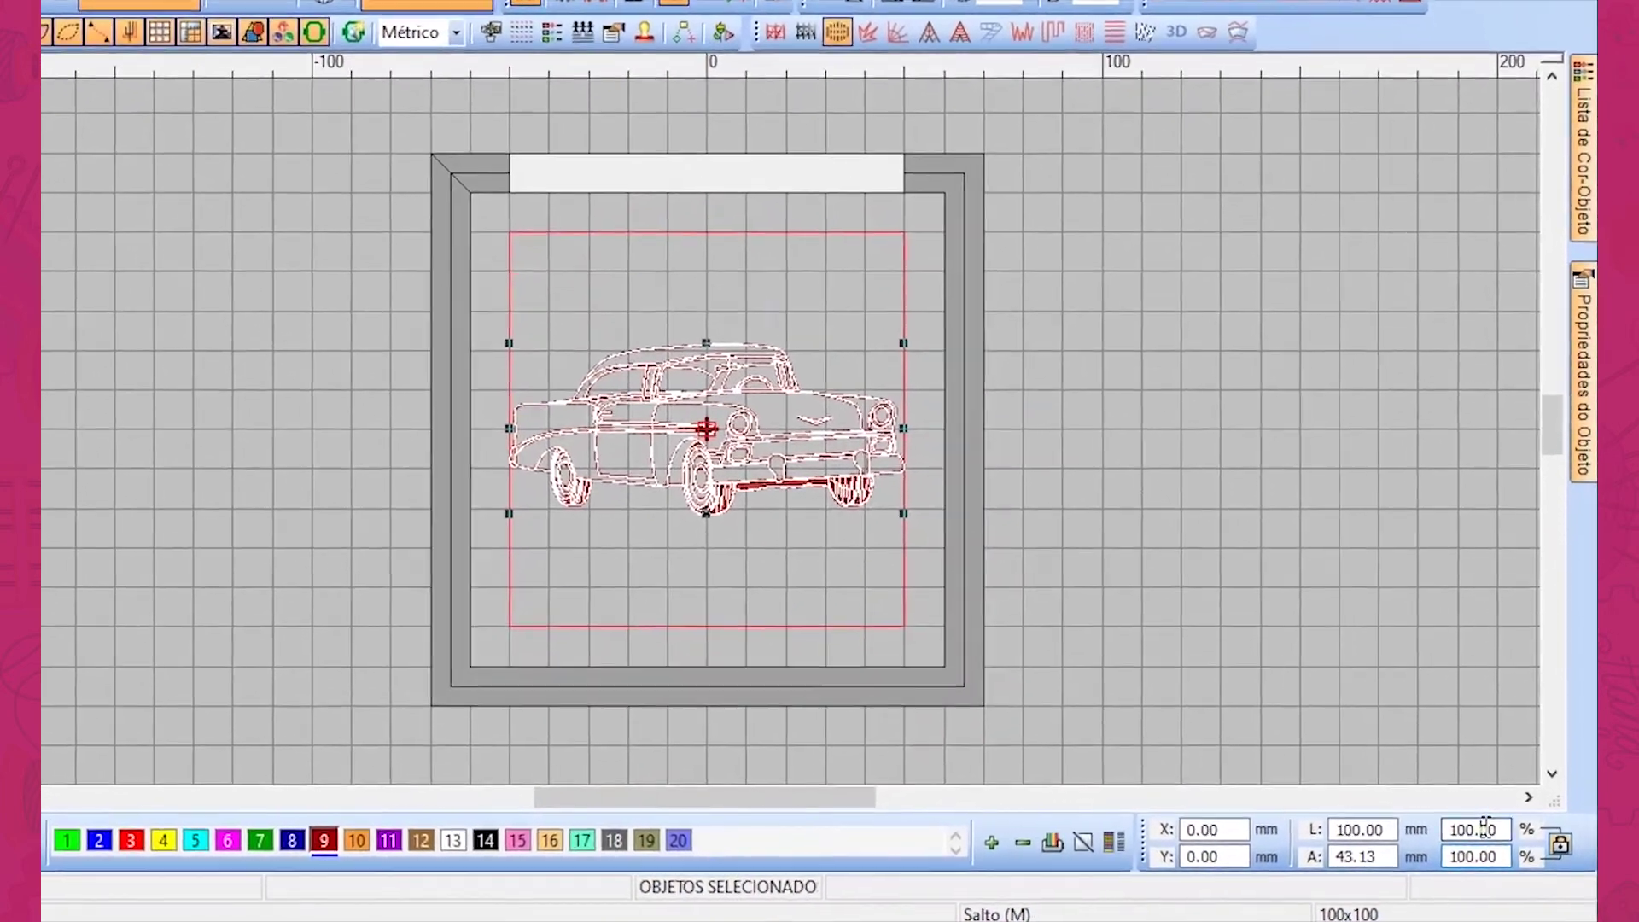
pyautogui.doubleClick(1483, 829)
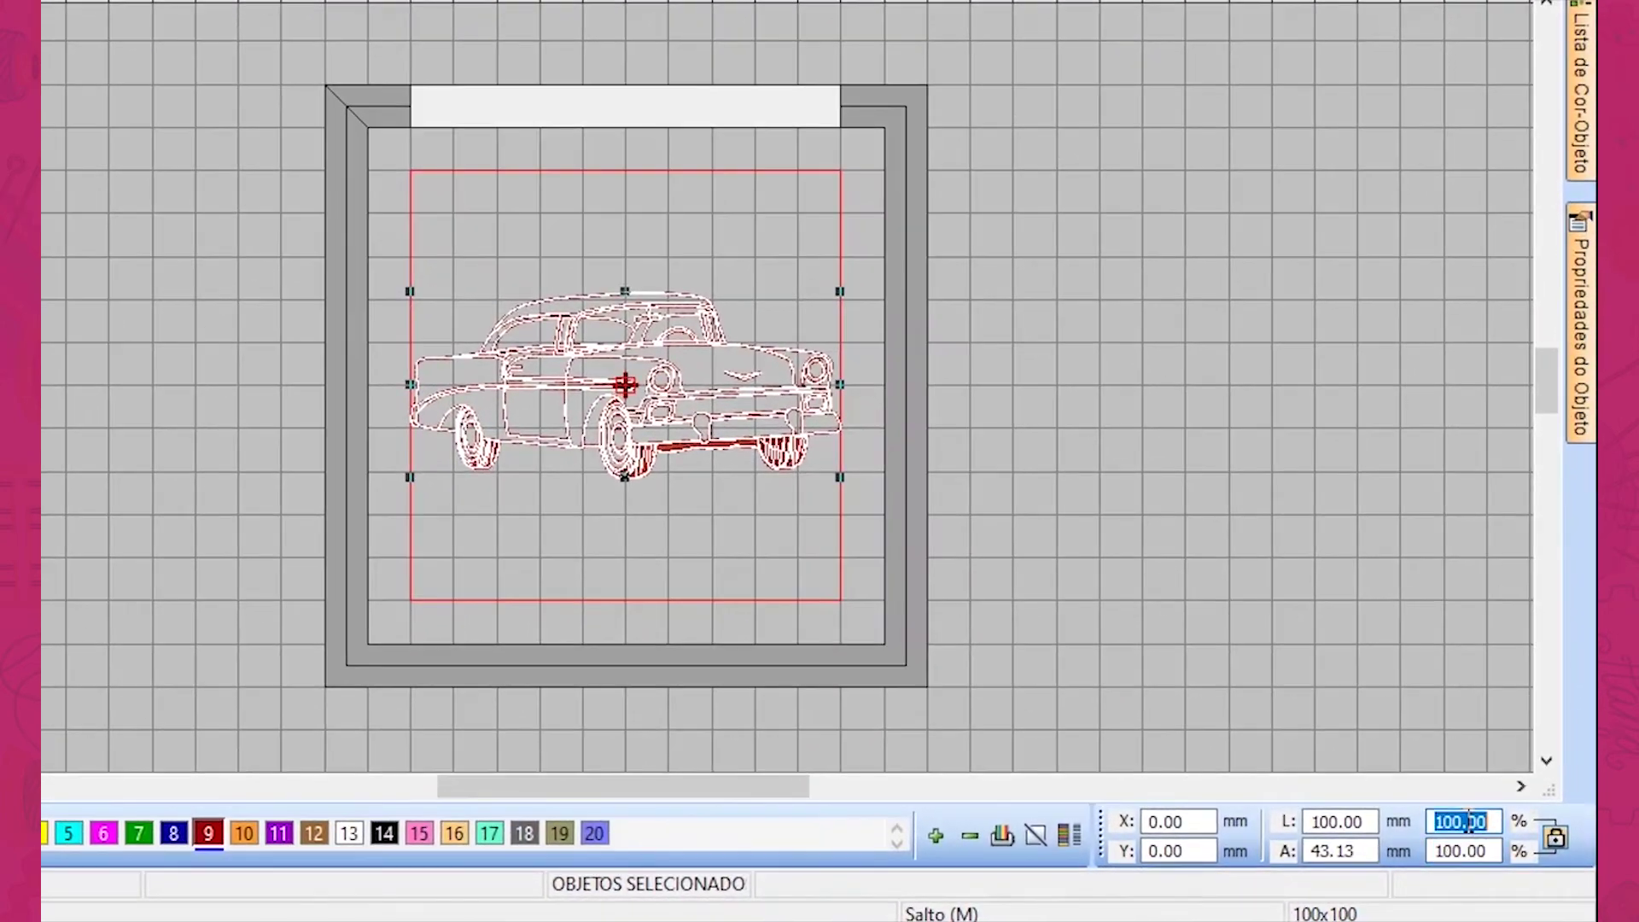
pyautogui.write('85')
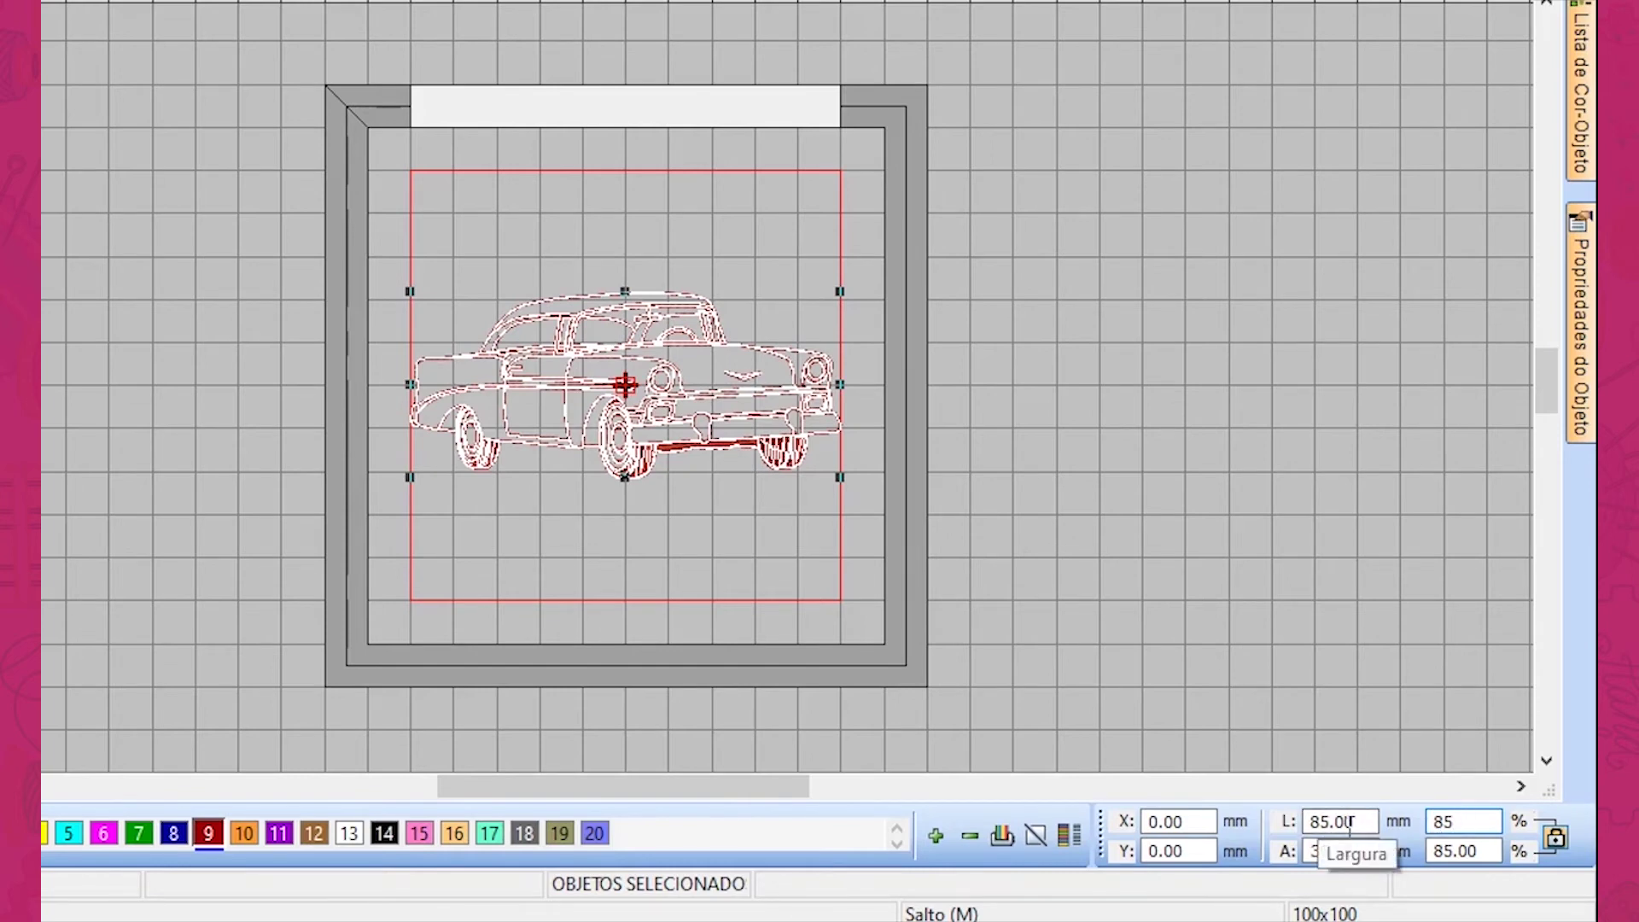
pyautogui.doubleClick(1460, 820)
pyautogui.write('90')
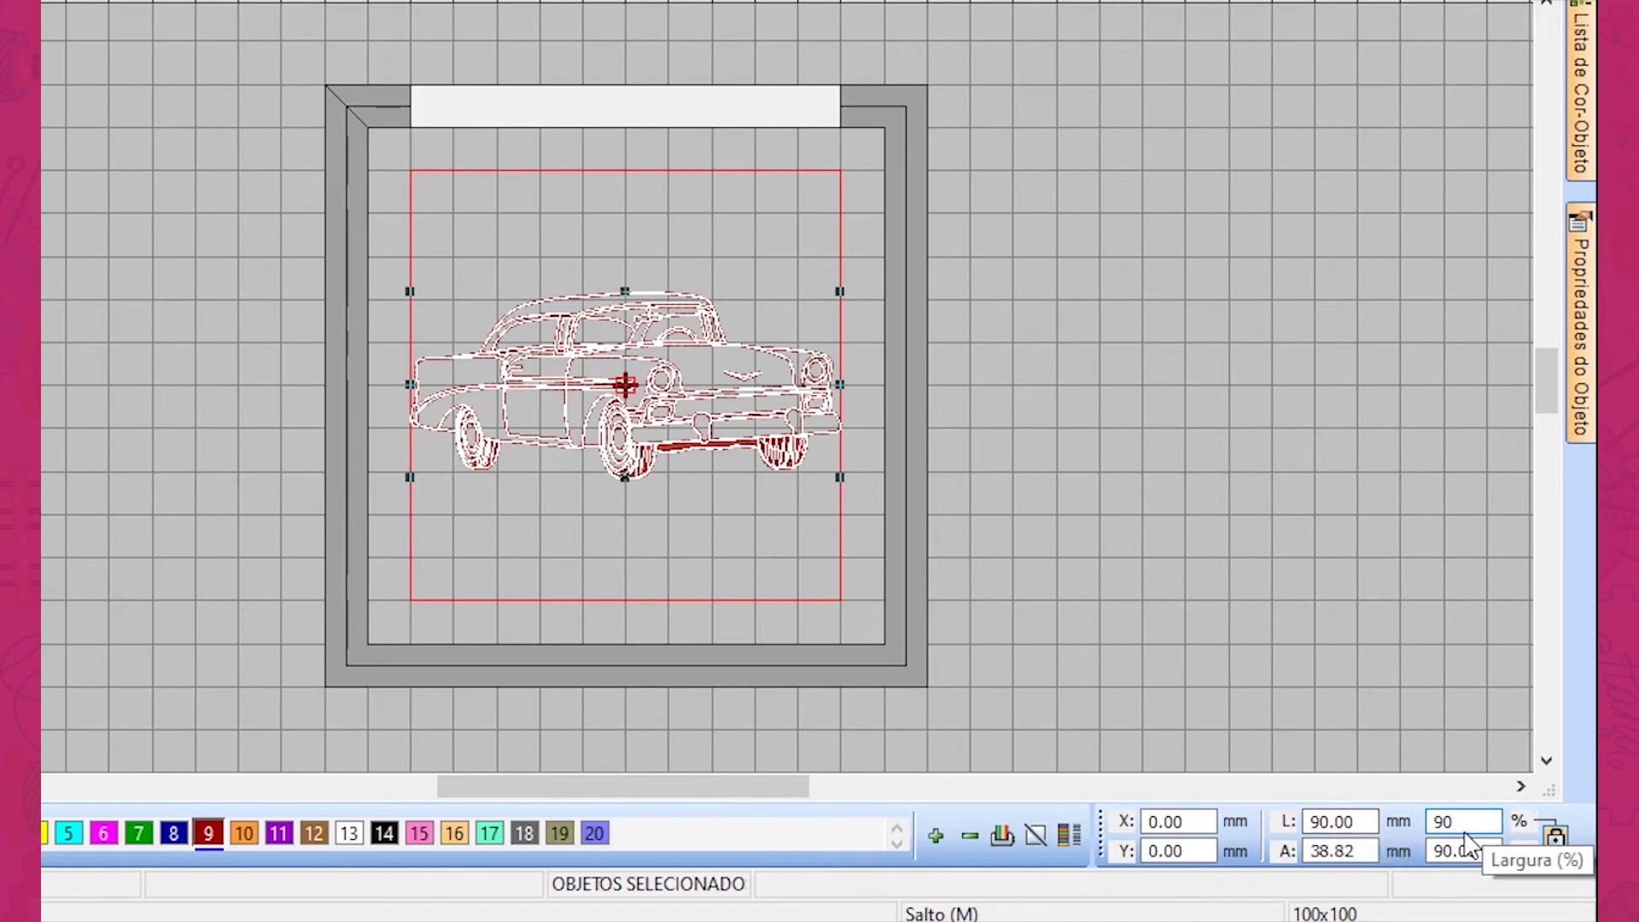
pyautogui.press('Return')
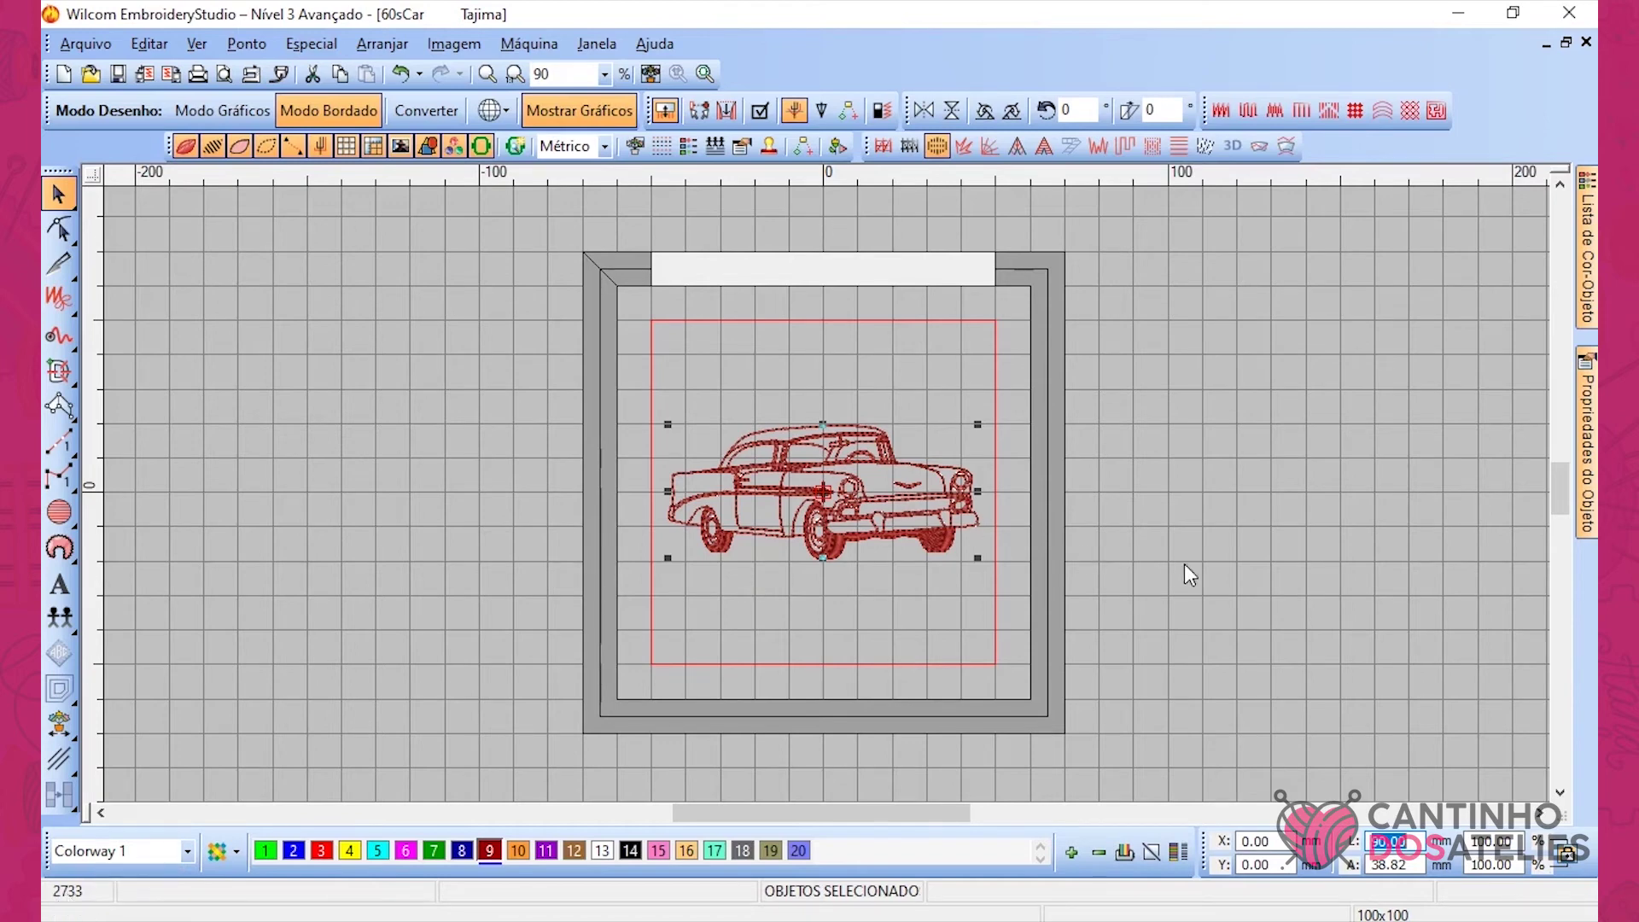
# Step: Save the resized car design as a new file named 60sCar2.EMB in the Área de Trabalho folder
pyautogui.click(1230, 574)
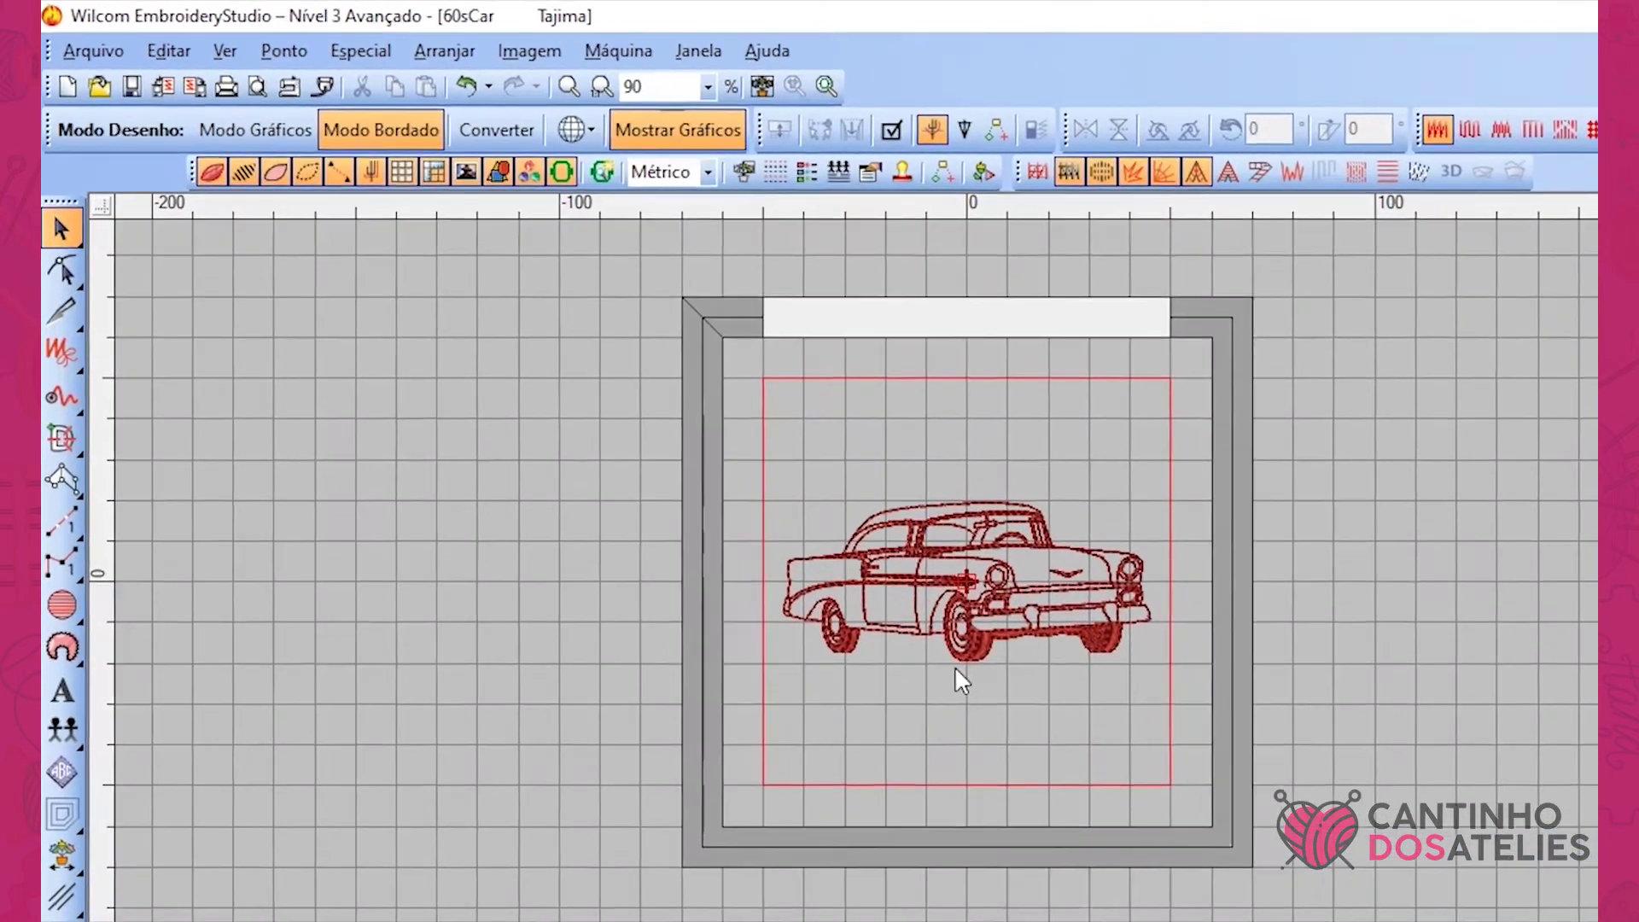
pyautogui.click(85, 51)
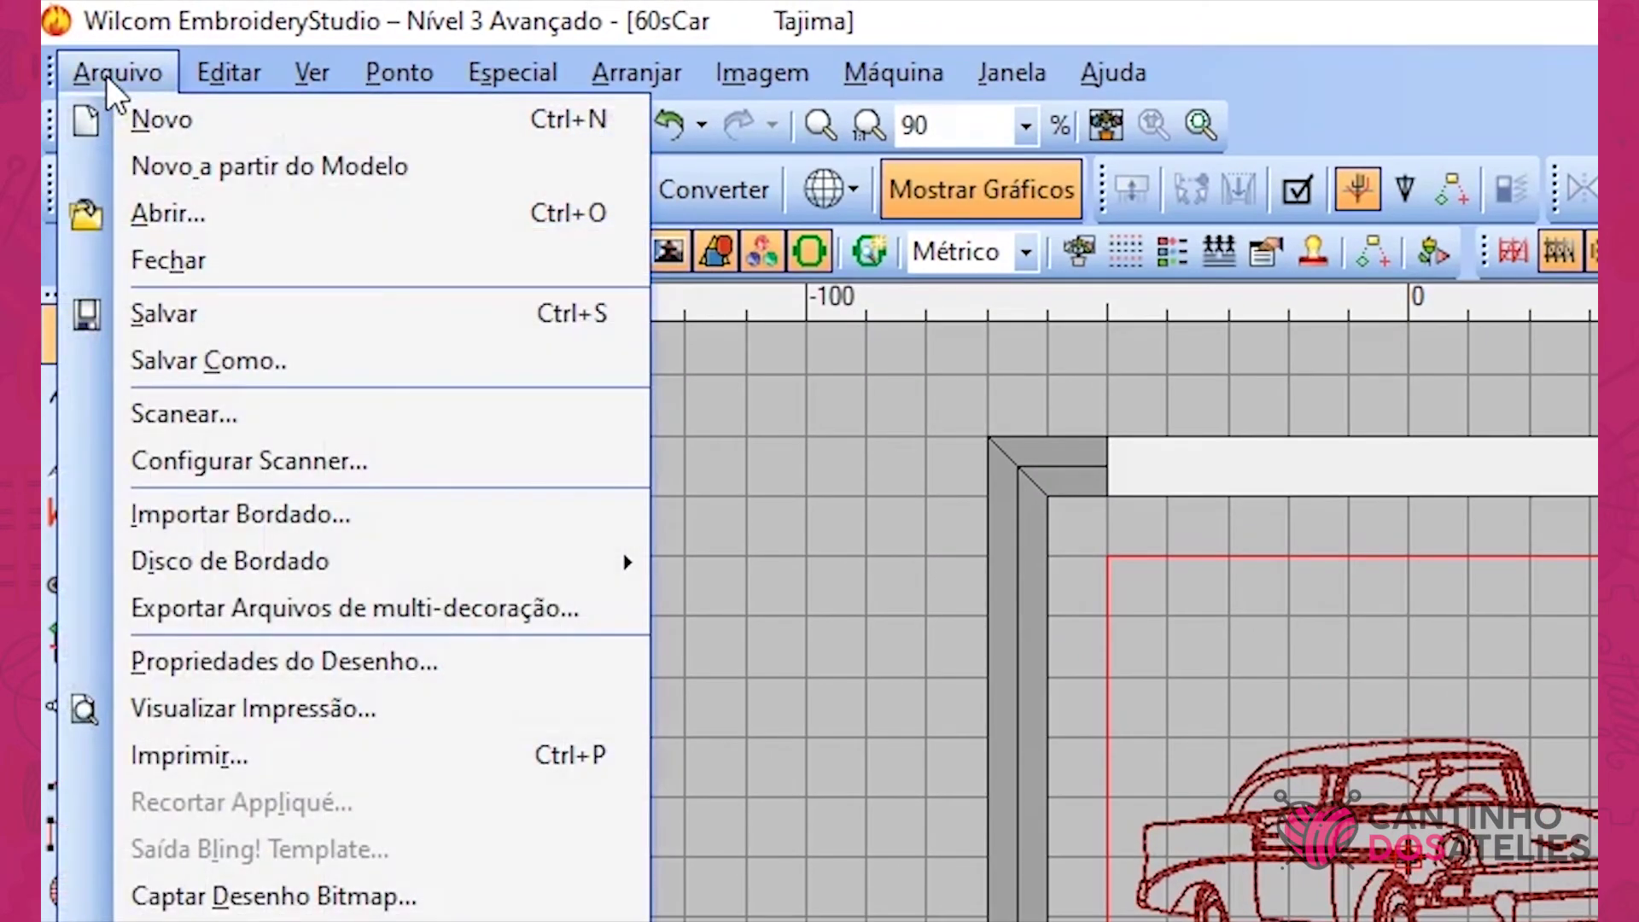
pyautogui.click(259, 379)
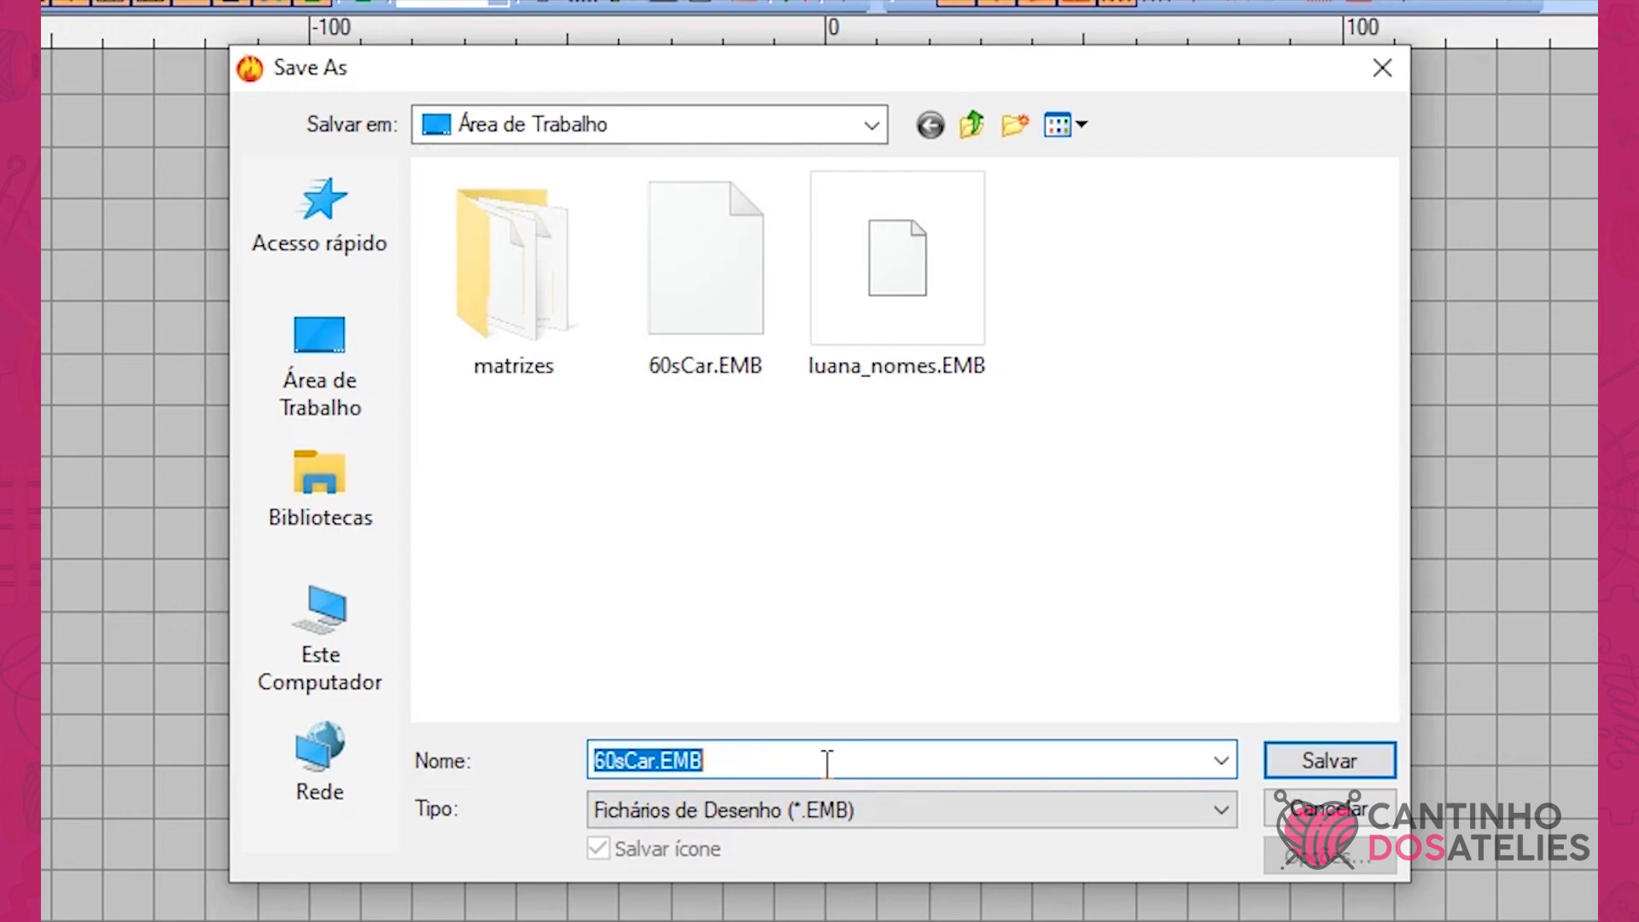
pyautogui.click(826, 760)
pyautogui.press('Left')
pyautogui.press('Left')
pyautogui.press('Left')
pyautogui.press('Left')
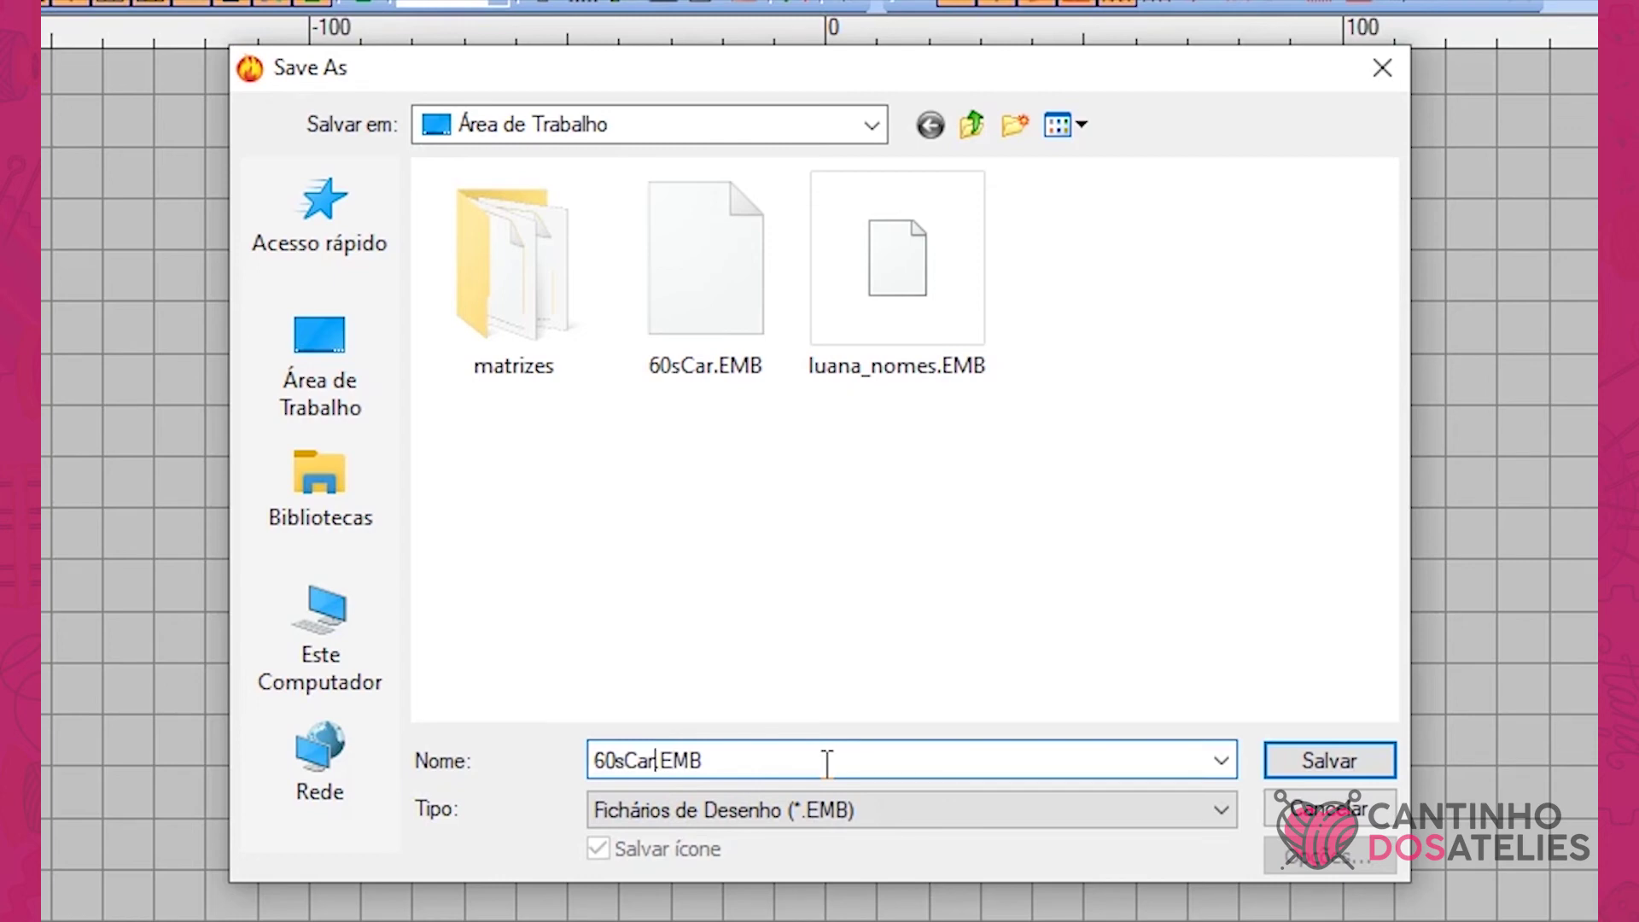
pyautogui.write('2')
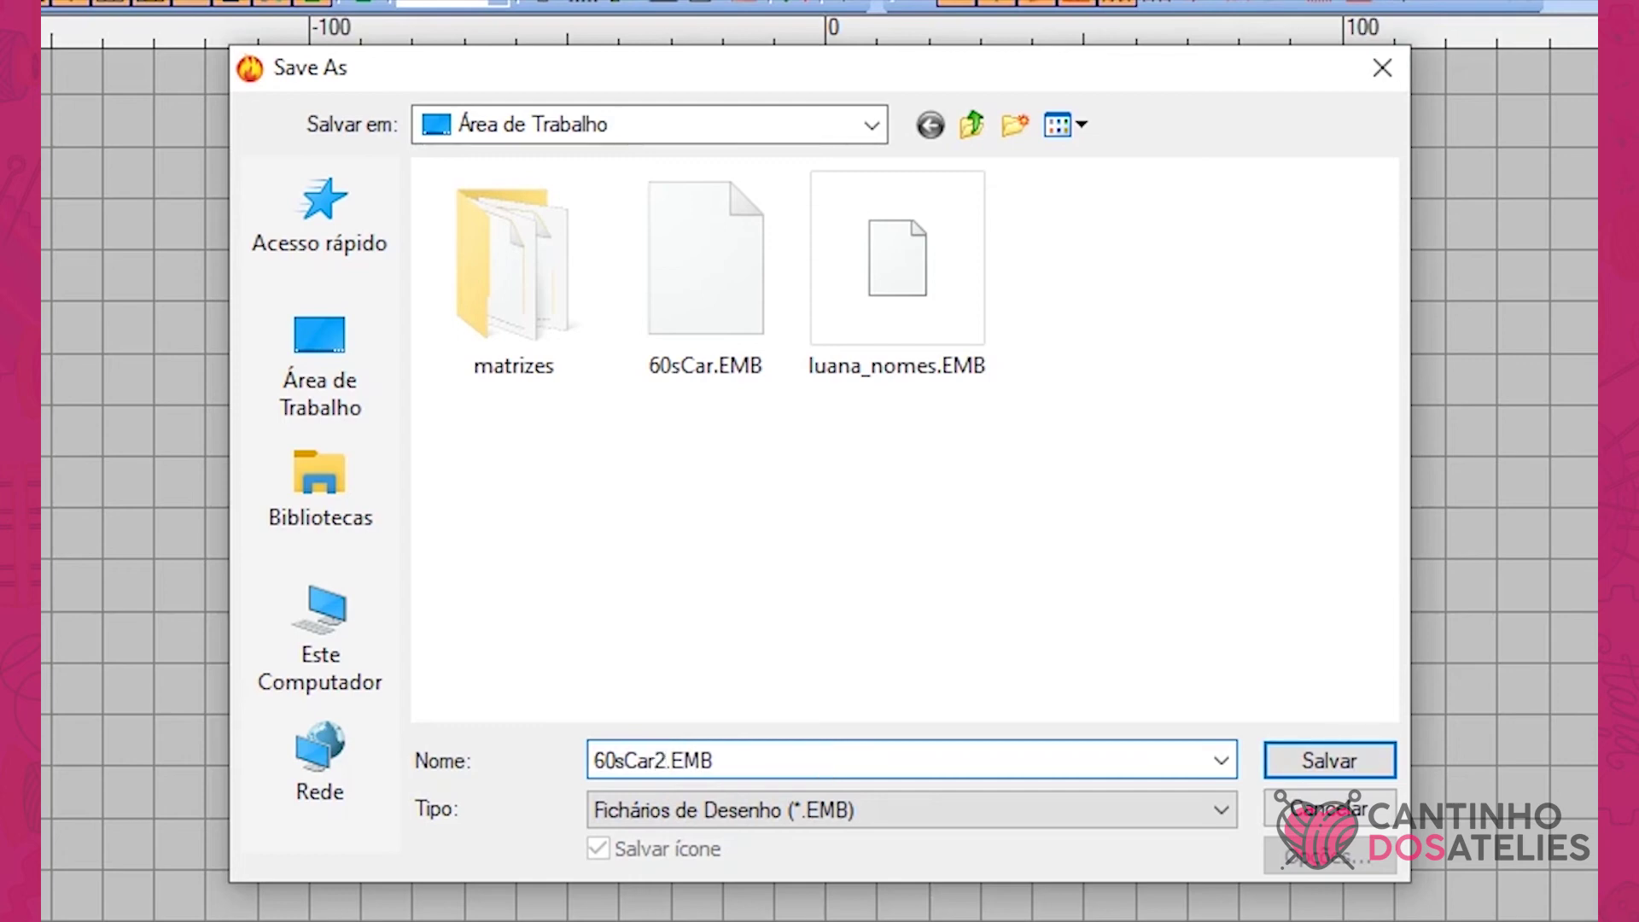
pyautogui.click(1300, 769)
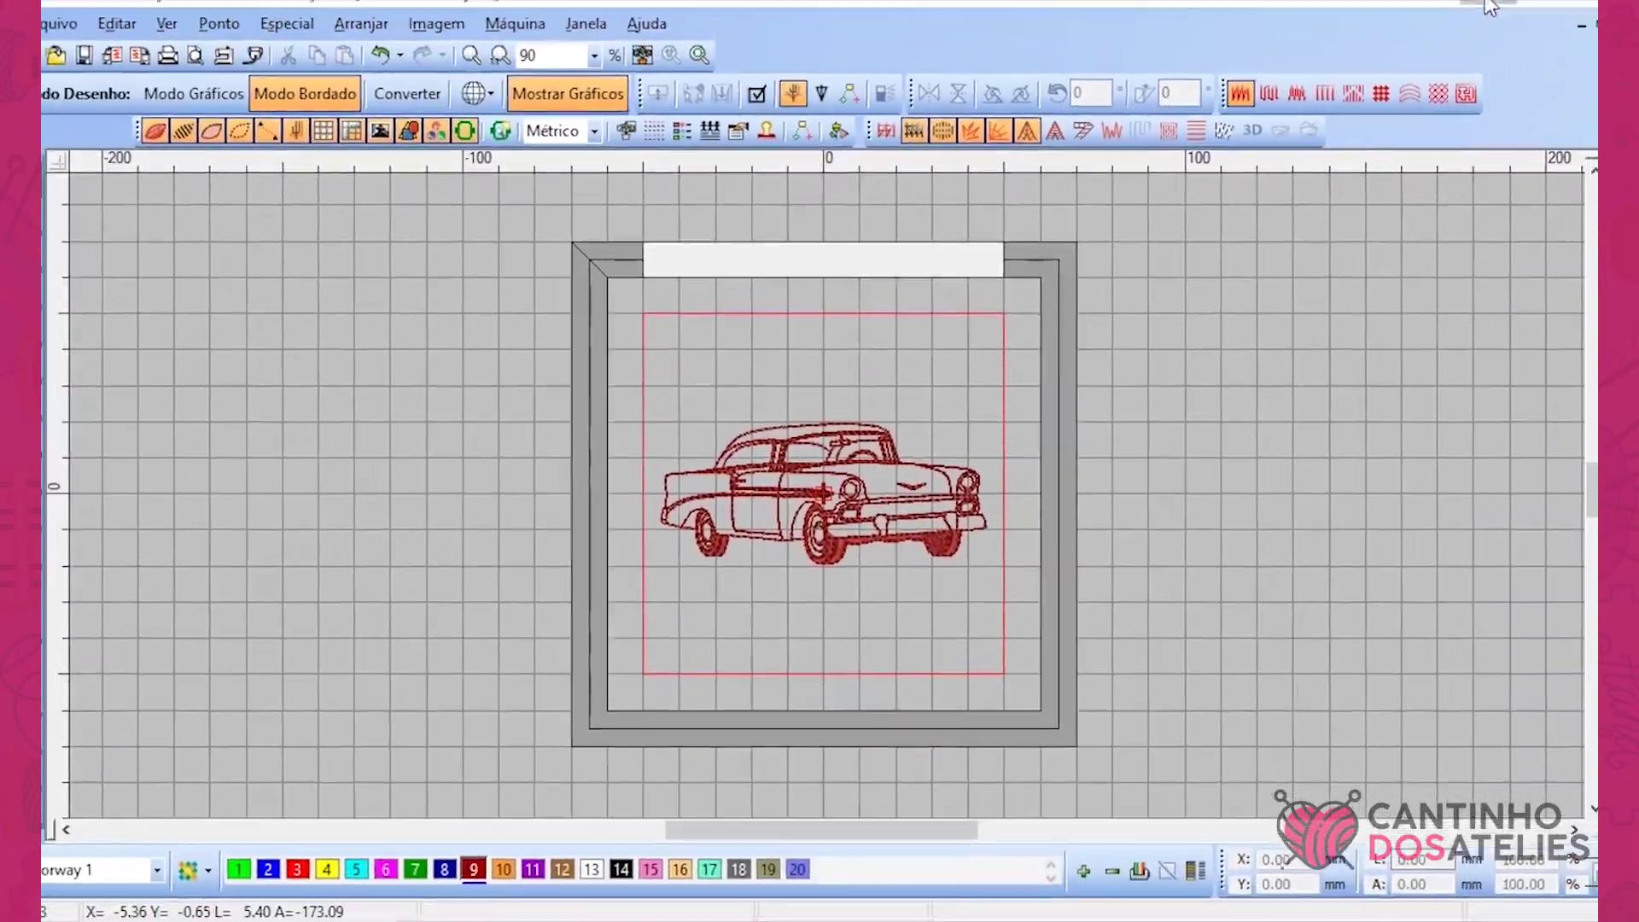
# Step: Switch to Wilcom Design Workflow from the Windows desktop and browse the designs in the Área de Trabalho folder
pyautogui.click(1490, 7)
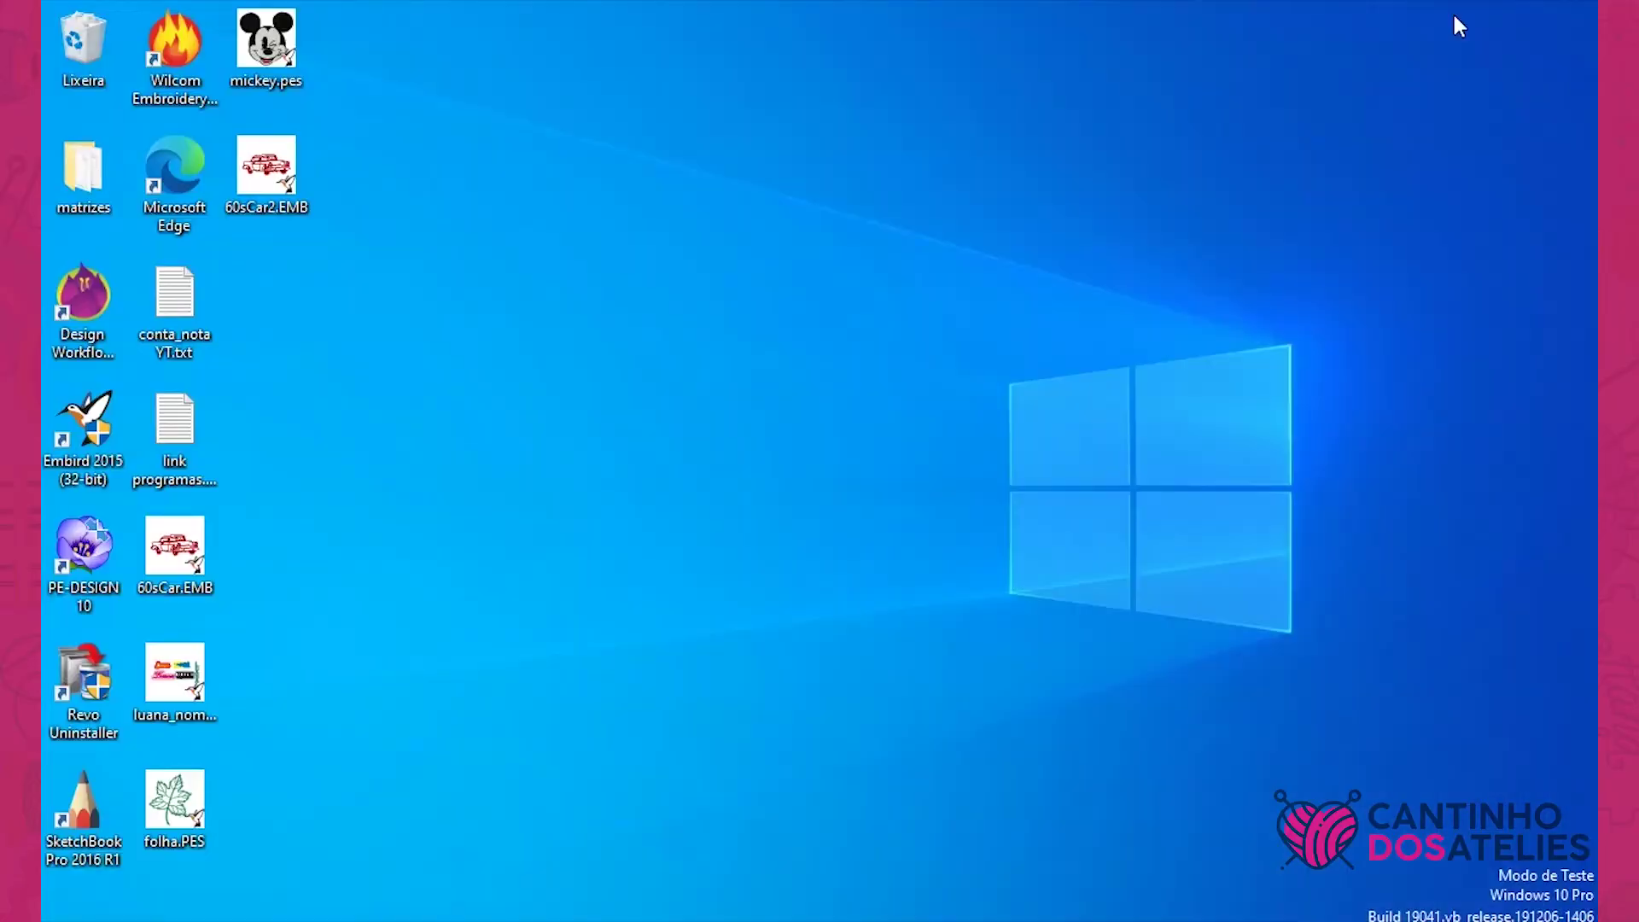
pyautogui.doubleClick(103, 304)
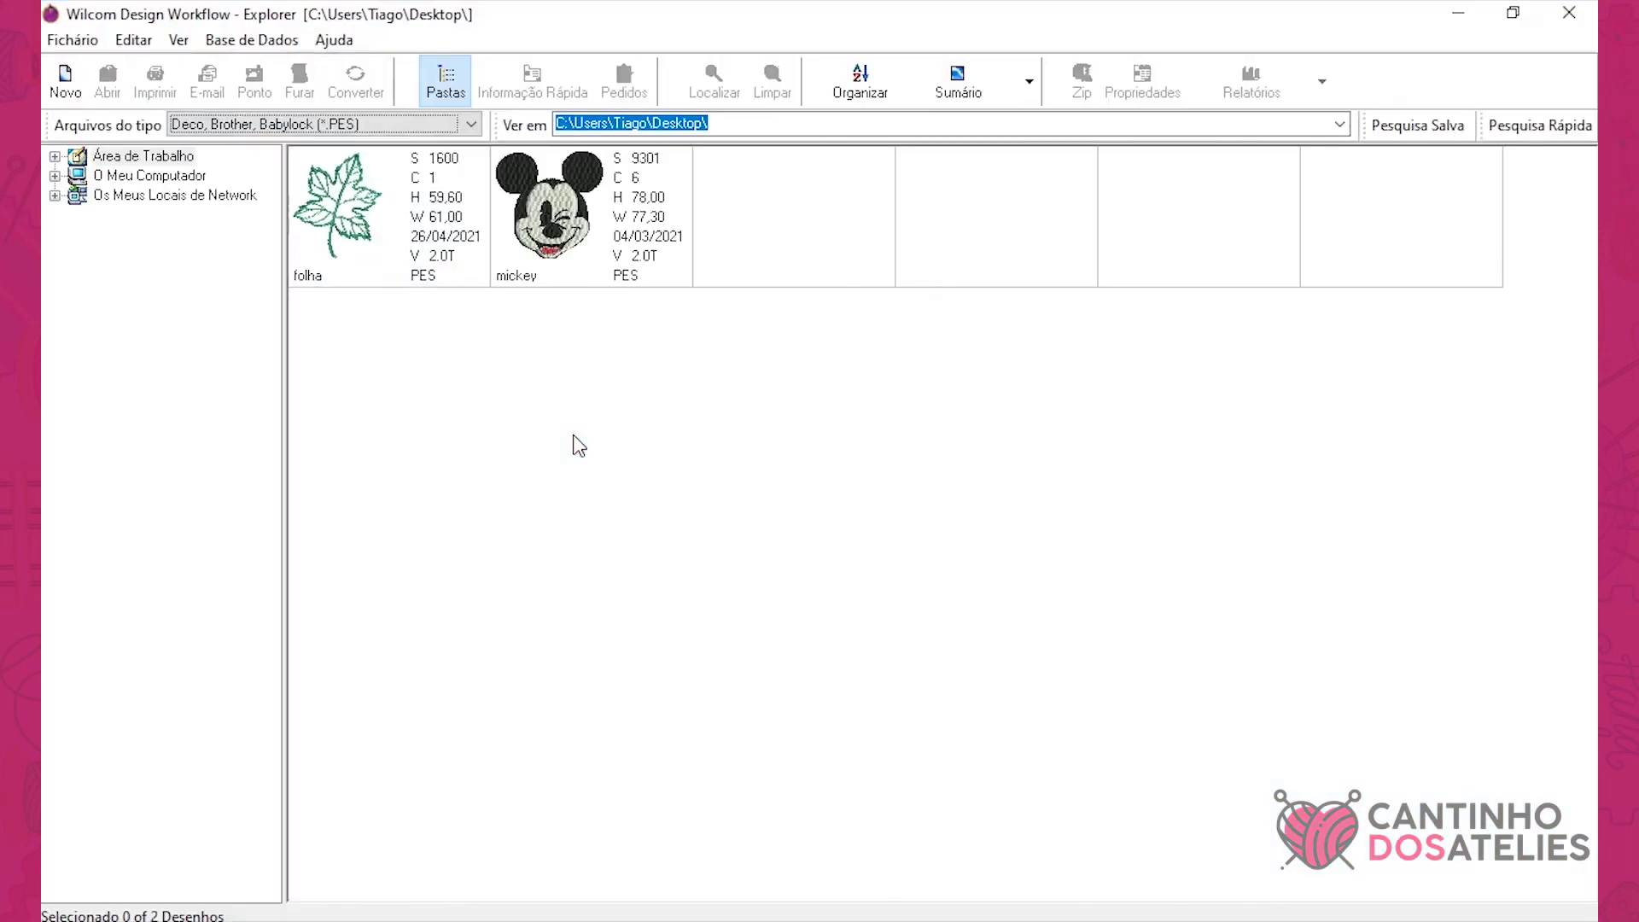
pyautogui.click(167, 158)
# Step: Set the file type filter to Todos os Arquivos de Bordado
pyautogui.click(469, 126)
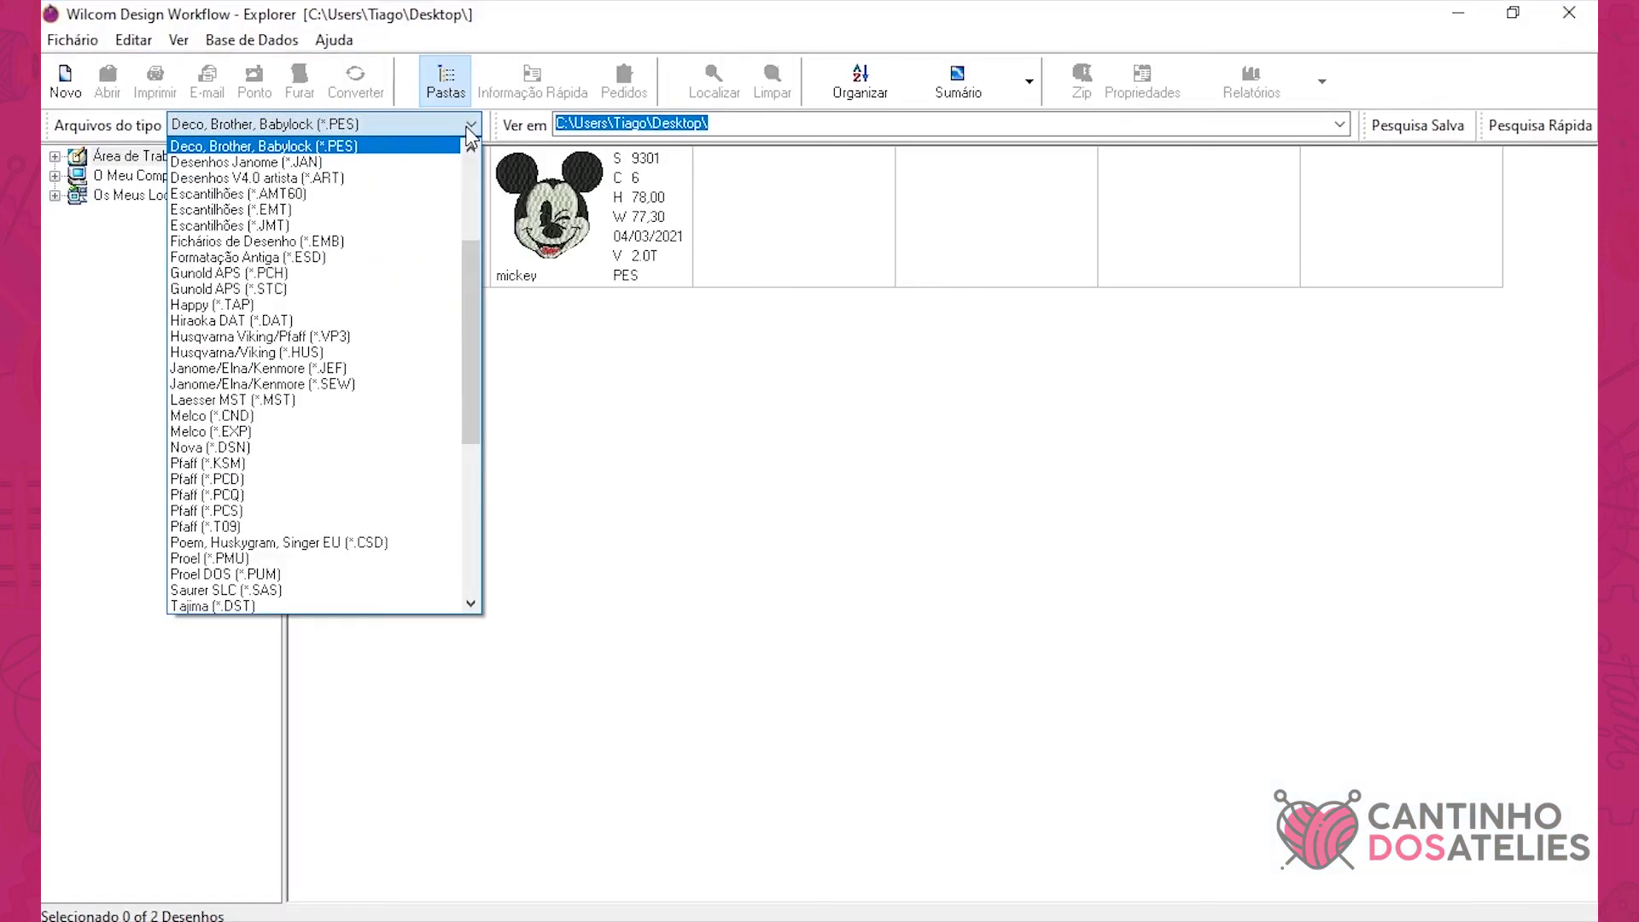
pyautogui.scroll(-4, 352, 430)
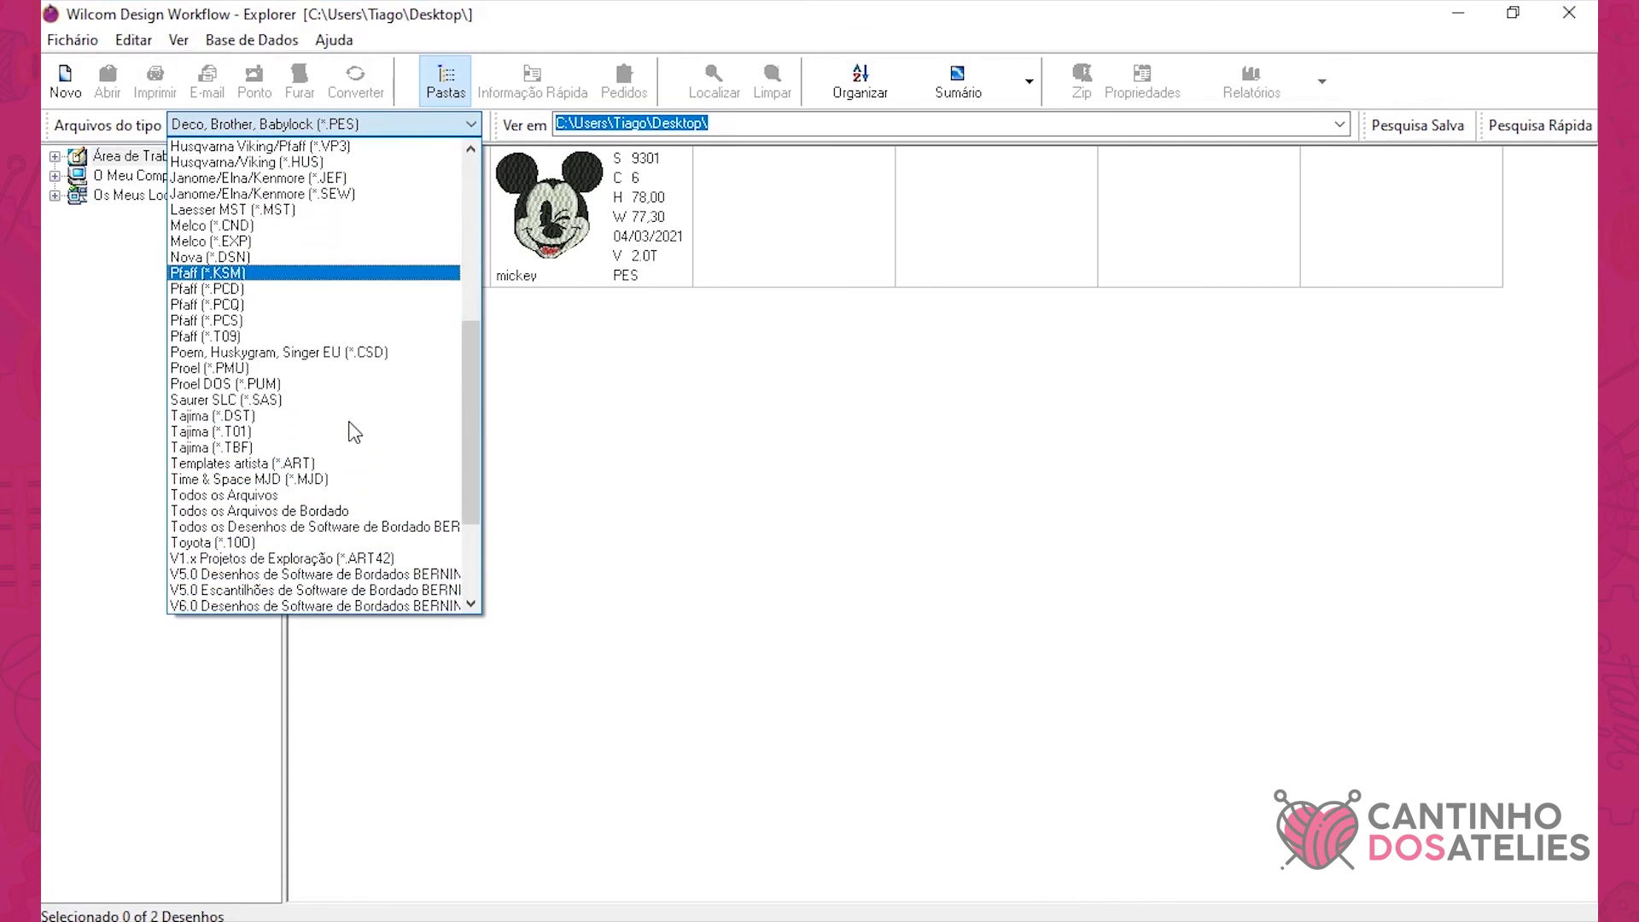
pyautogui.click(326, 511)
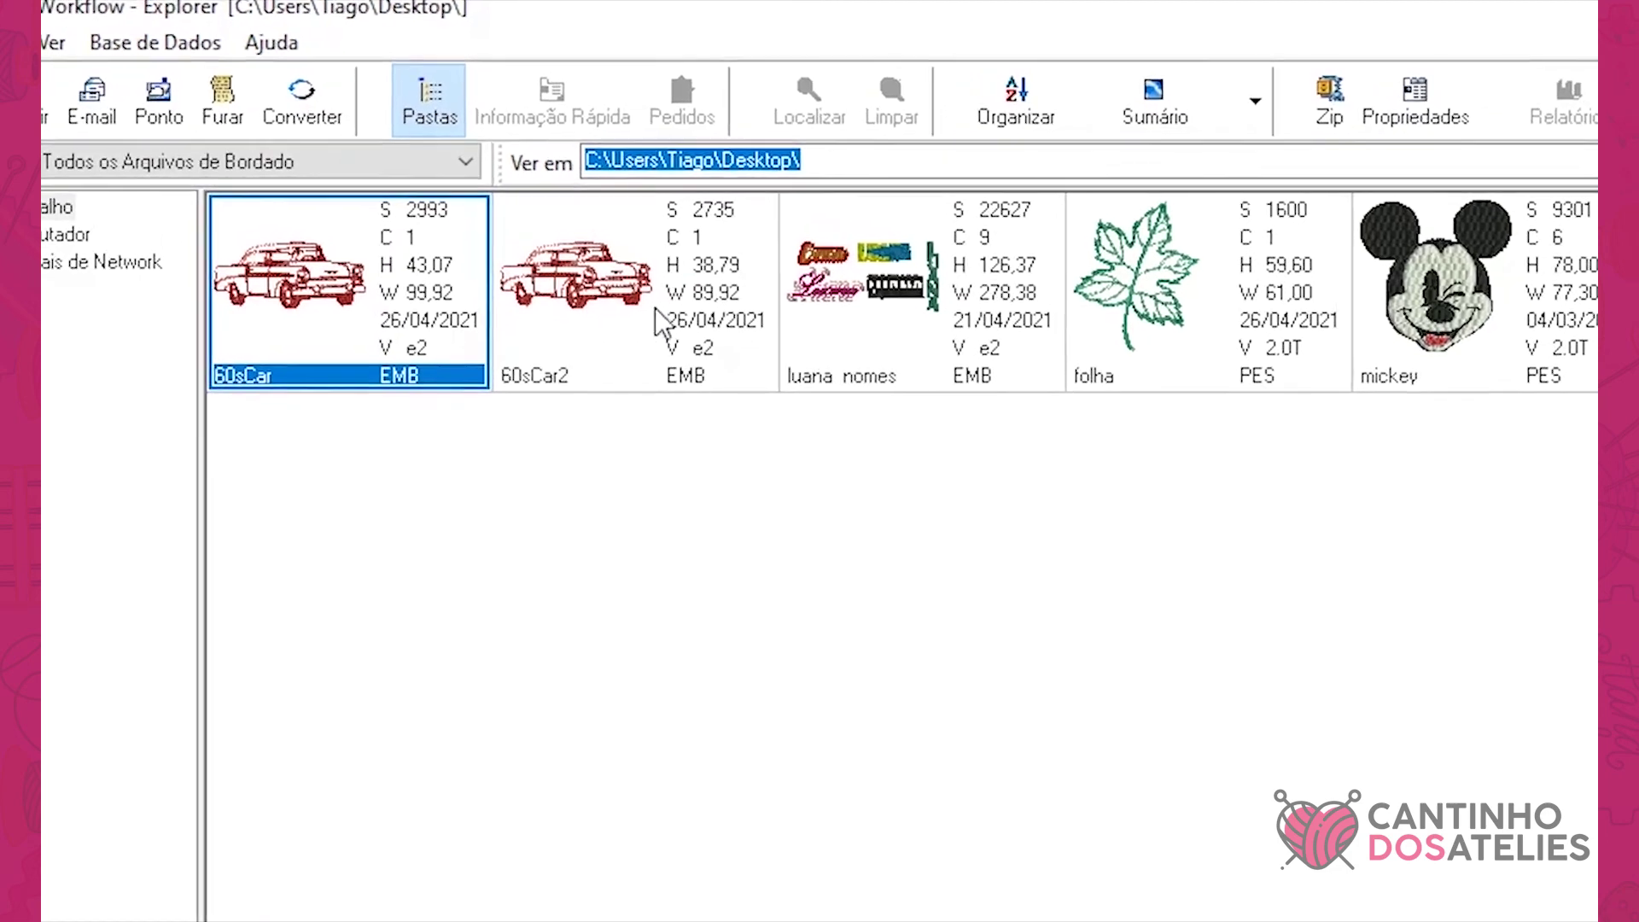
# Step: Compare the stitch count, height and width of the 60sCar and 60sCar2 designs
pyautogui.click(658, 320)
pyautogui.click(441, 299)
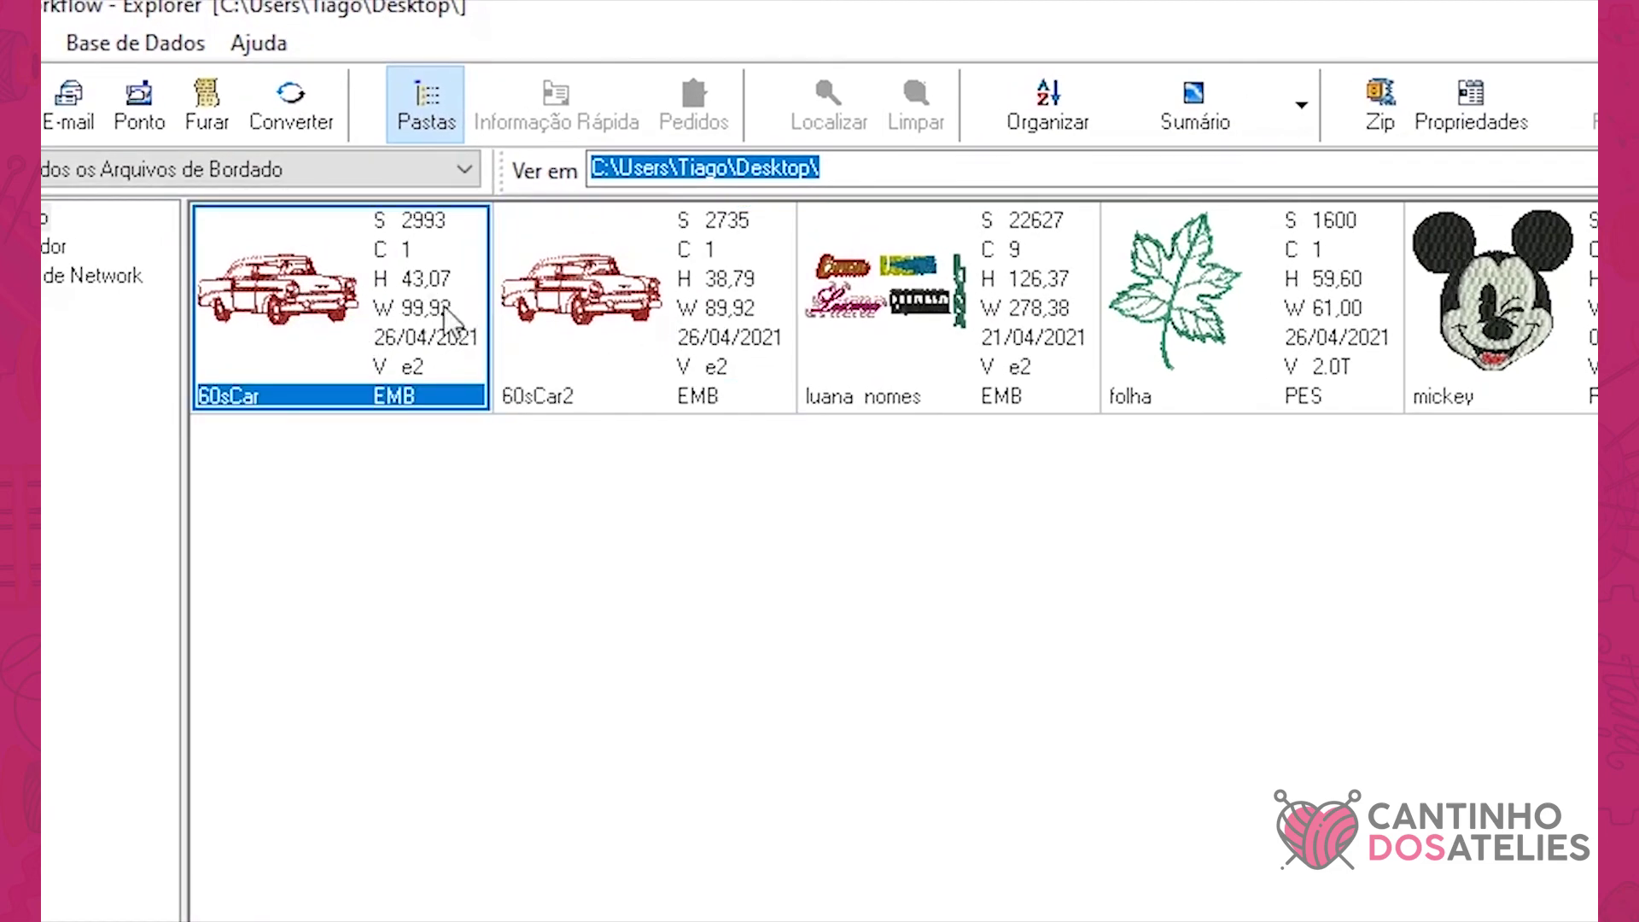
pyautogui.click(666, 326)
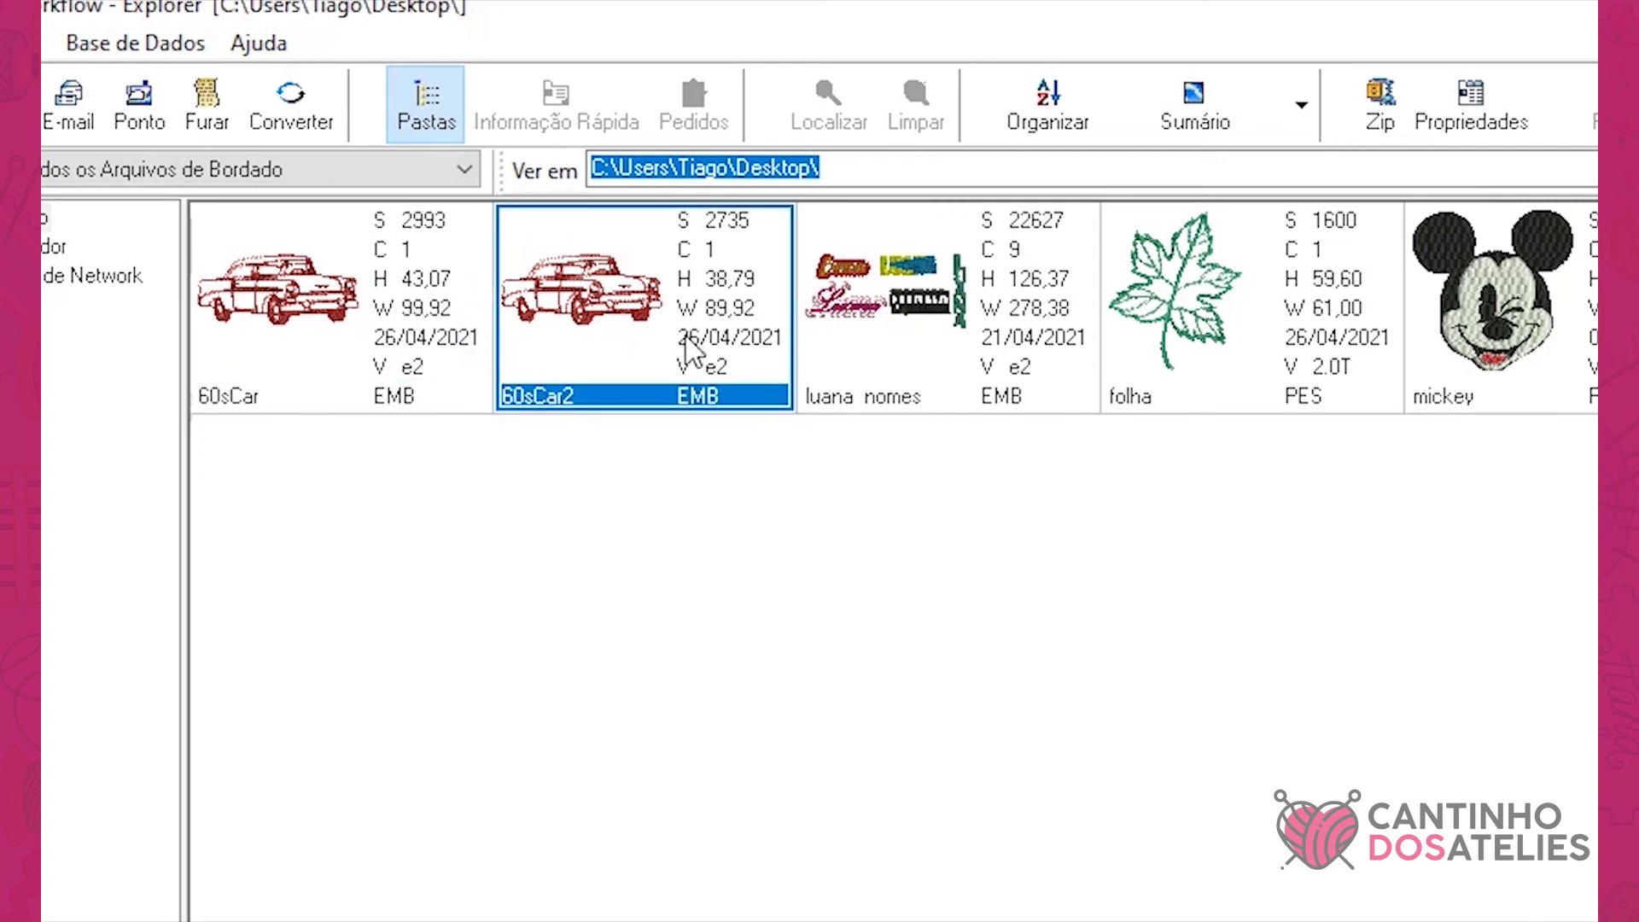
pyautogui.click(414, 281)
pyautogui.click(615, 277)
pyautogui.click(386, 271)
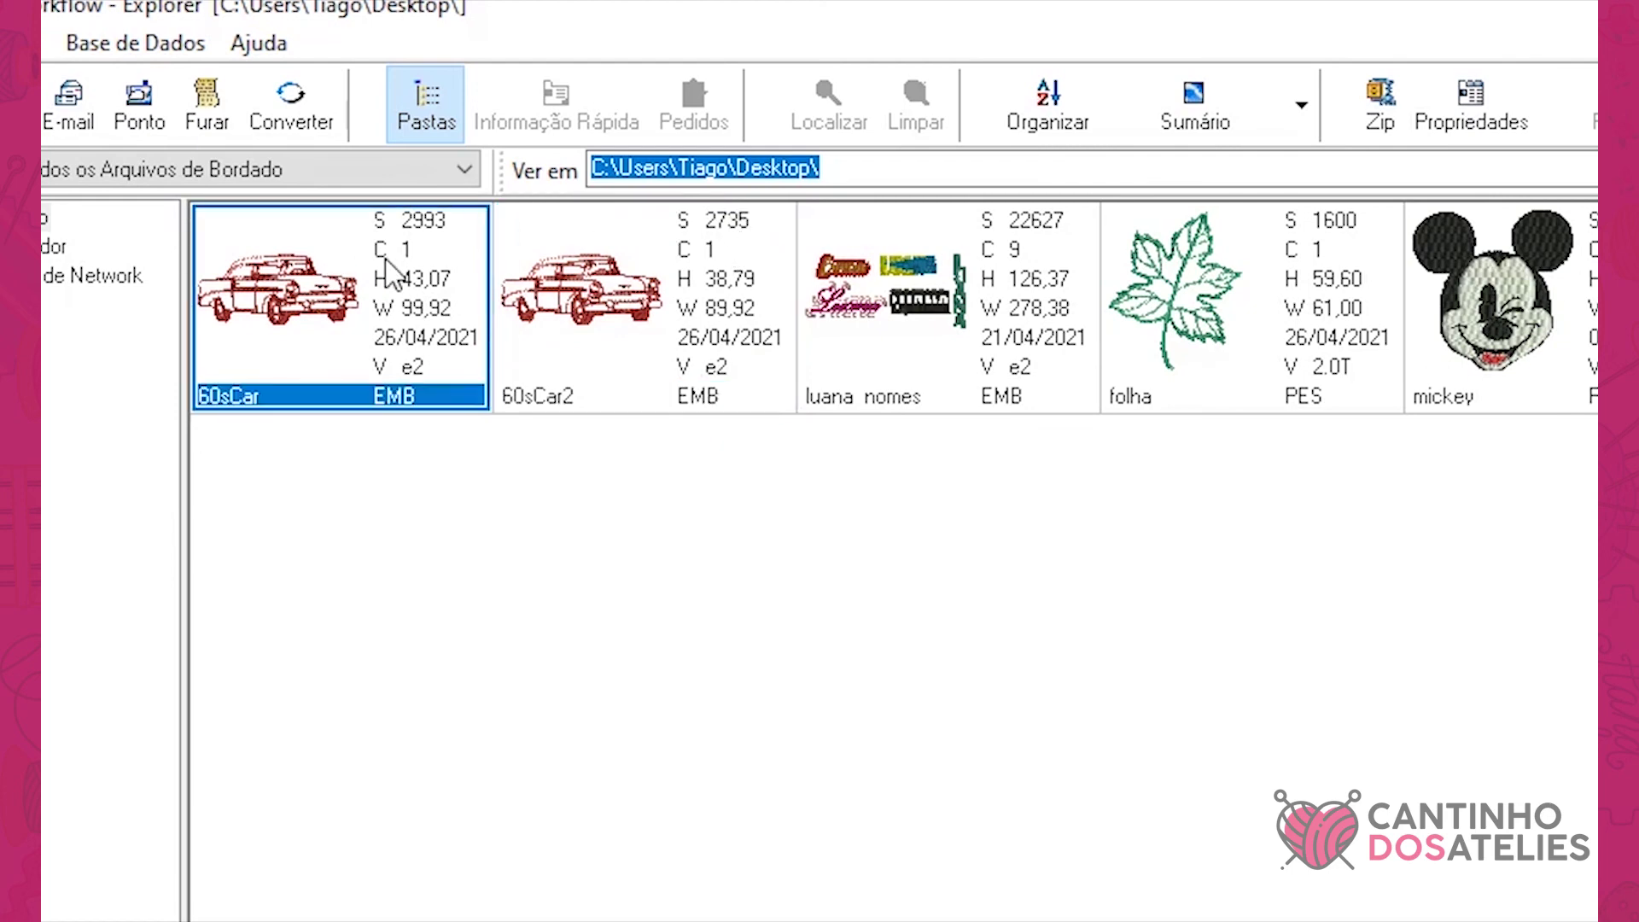
pyautogui.click(676, 309)
pyautogui.click(382, 350)
pyautogui.click(688, 346)
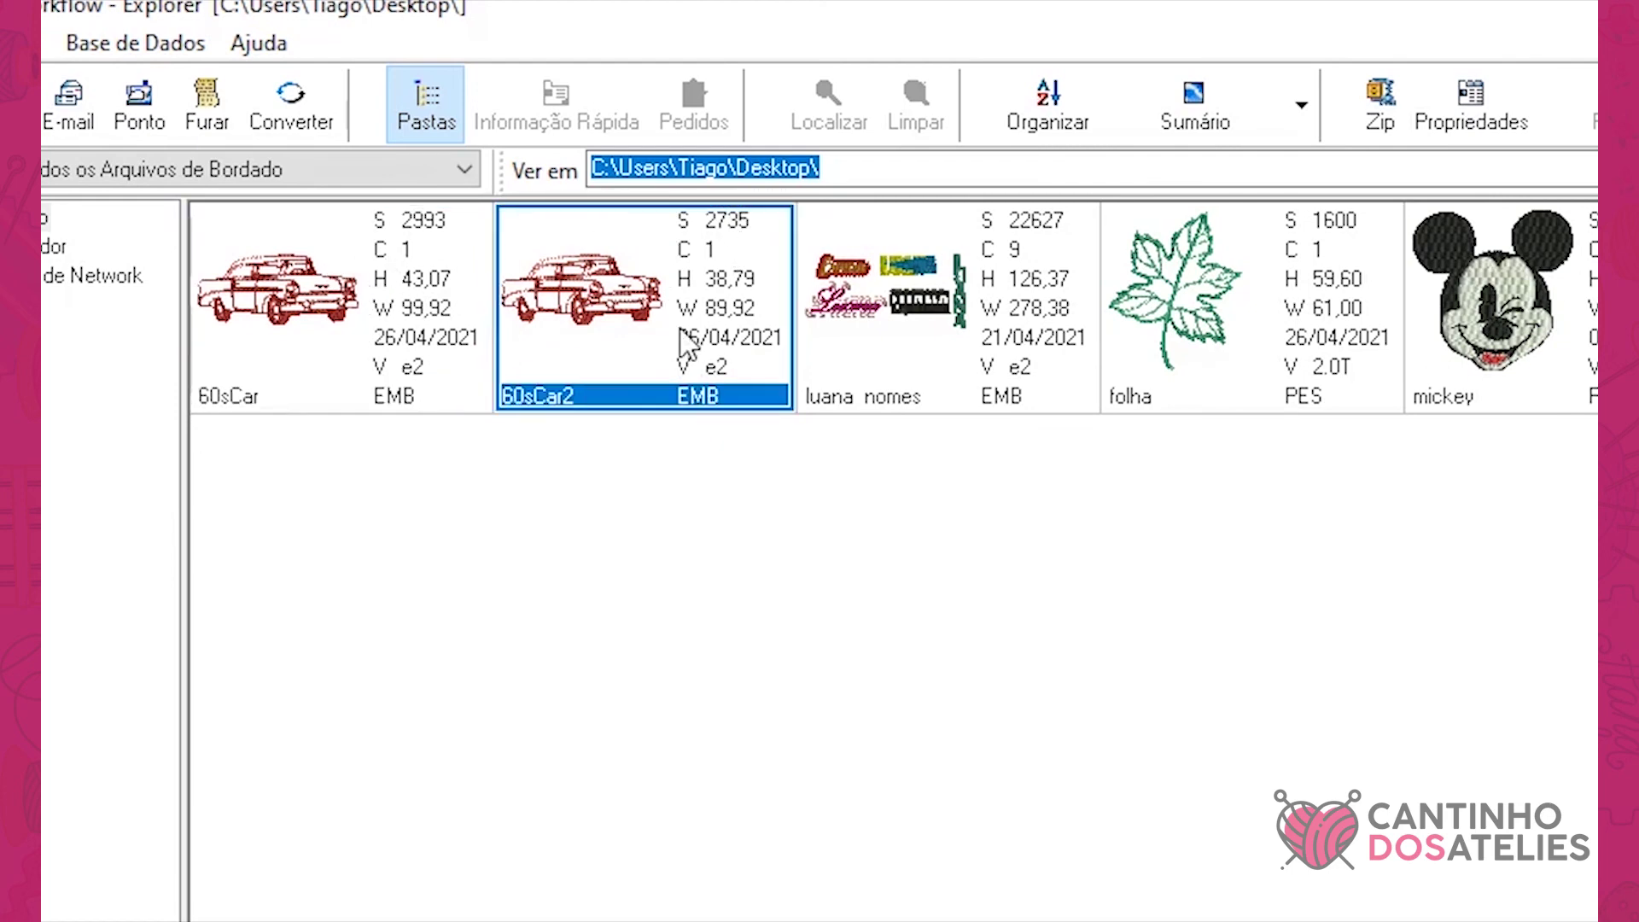